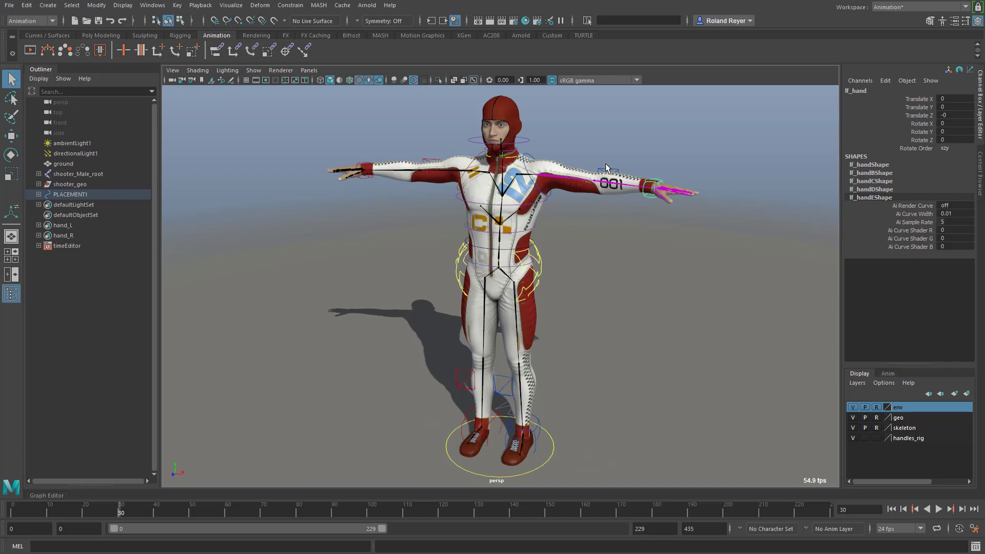
# Step: Inspect the character's left arm and upper-body rig controls and the PLACEMENT1 hierarchy
pyautogui.moveTo(621, 175); pyautogui.dragTo(622, 175)
pyautogui.moveTo(628, 295)
pyautogui.keyDown('alt'); pyautogui.mouseDown()
pyautogui.moveTo(568, 306)
pyautogui.moveTo(653, 288)
pyautogui.moveTo(618, 294)
pyautogui.moveTo(626, 301)
pyautogui.mouseUp(); pyautogui.keyUp('alt')
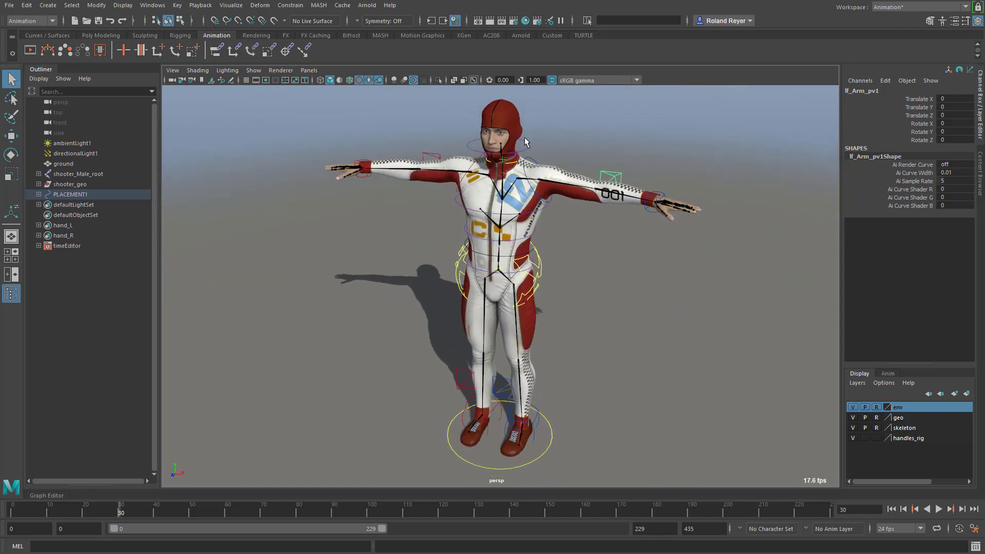
pyautogui.moveTo(525, 140); pyautogui.dragTo(537, 171)
pyautogui.keyDown('alt'); pyautogui.moveTo(624, 326); pyautogui.dragTo(625, 339); pyautogui.keyUp('alt')
pyautogui.click(653, 340)
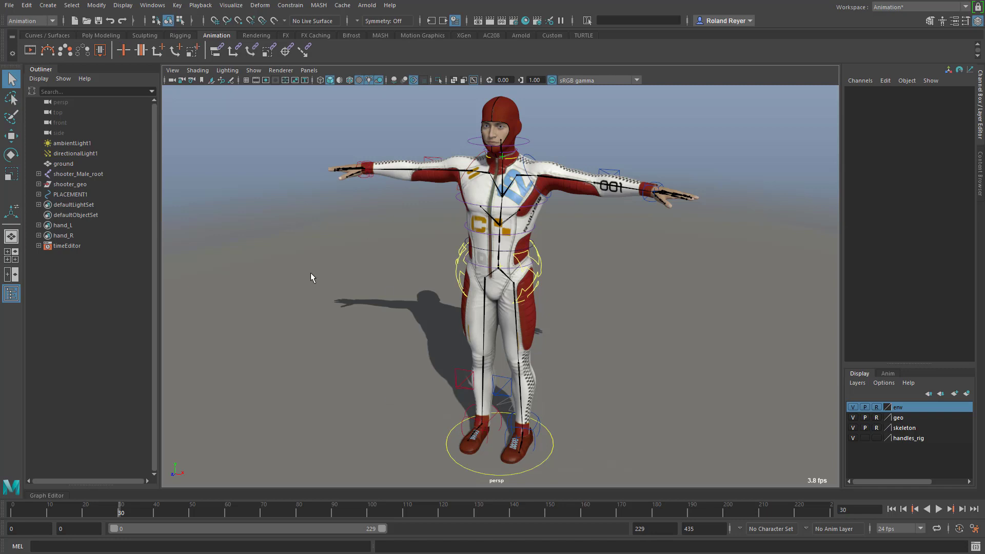
pyautogui.click(70, 194)
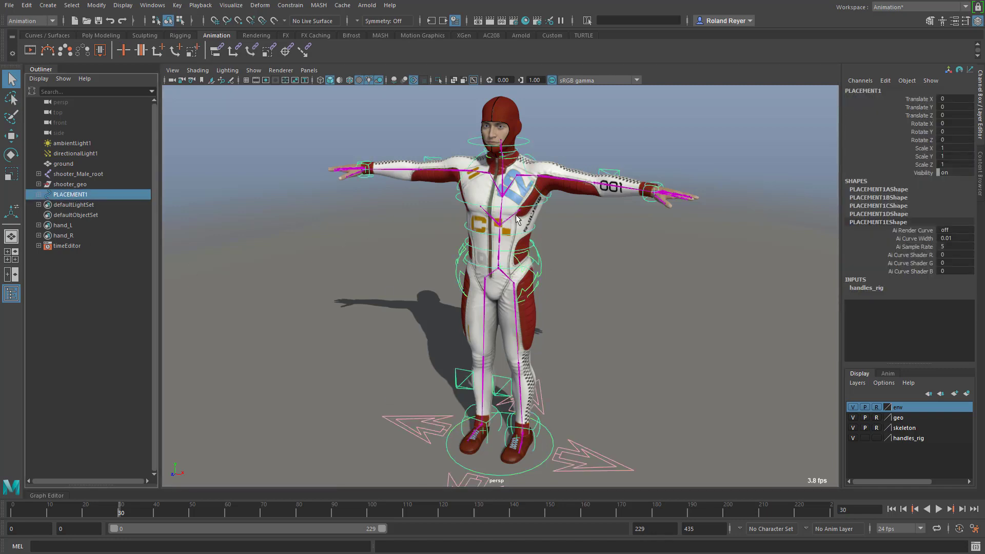
pyautogui.click(38, 194)
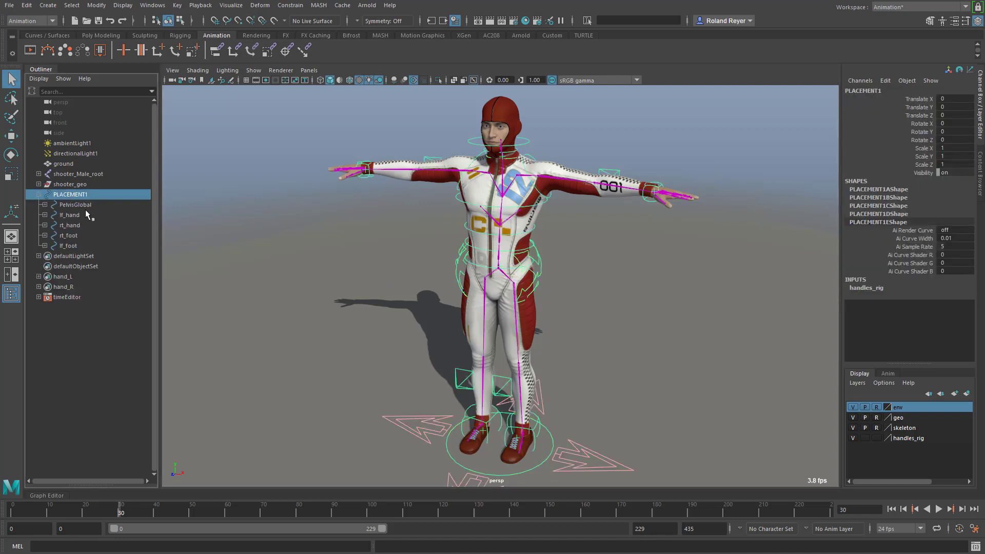
pyautogui.click(38, 194)
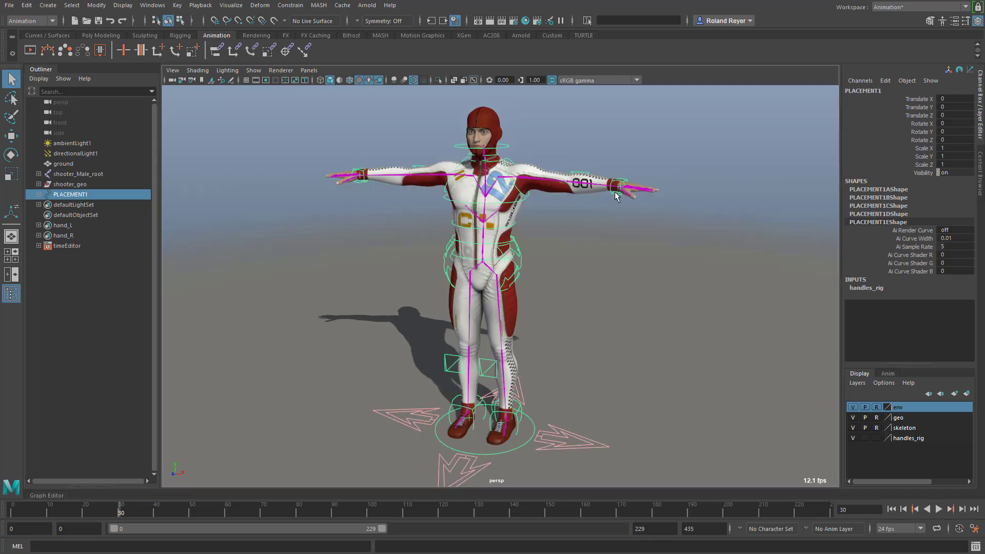
pyautogui.click(617, 330)
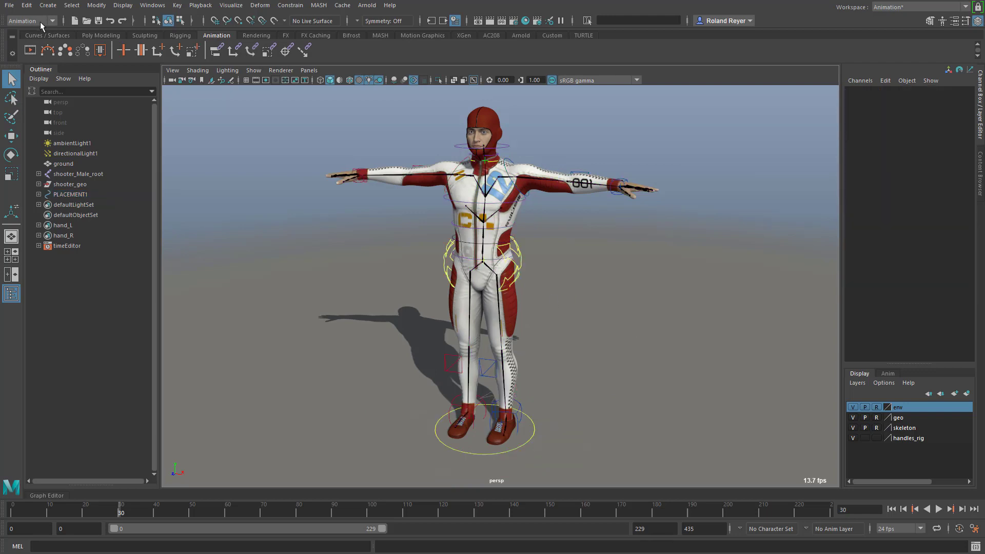
# Step: Switch to the Rigging menu set and place the Control commands in a floating window beside the character
pyautogui.click(39, 22)
pyautogui.click(37, 42)
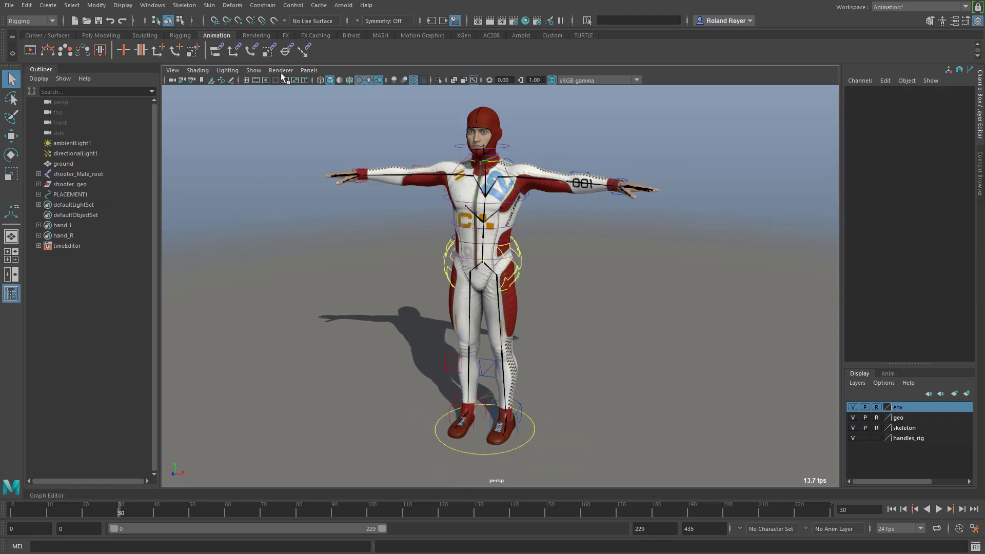
pyautogui.click(294, 5)
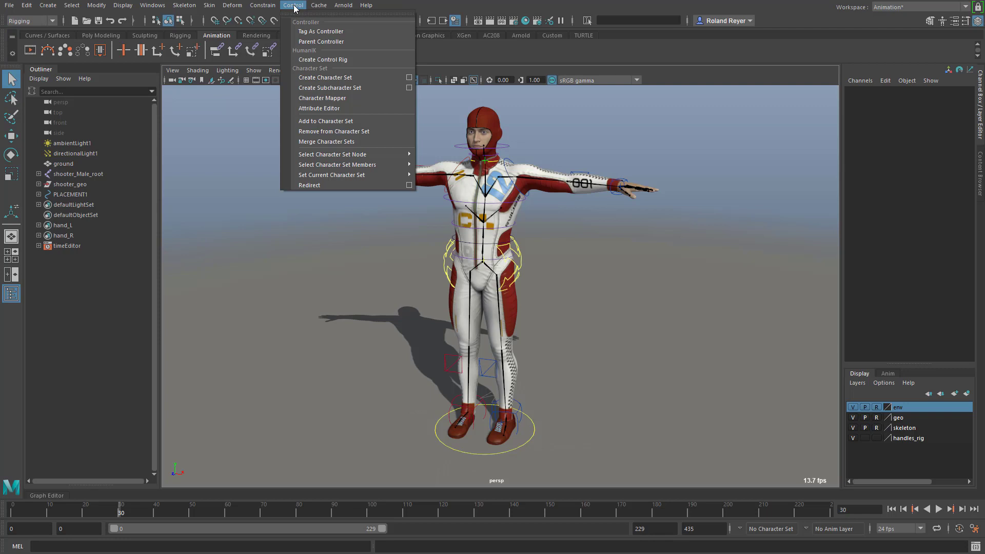
pyautogui.click(321, 13)
pyautogui.moveTo(319, 13); pyautogui.dragTo(232, 130)
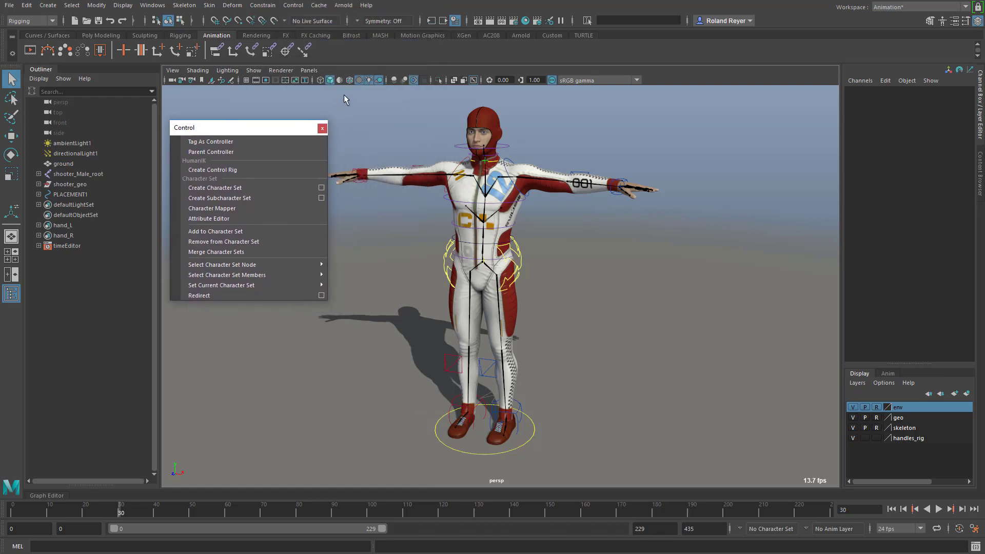
# Step: Select all of the character's rig handles in the viewport and tag them as controllers
pyautogui.moveTo(344, 95); pyautogui.dragTo(667, 469)
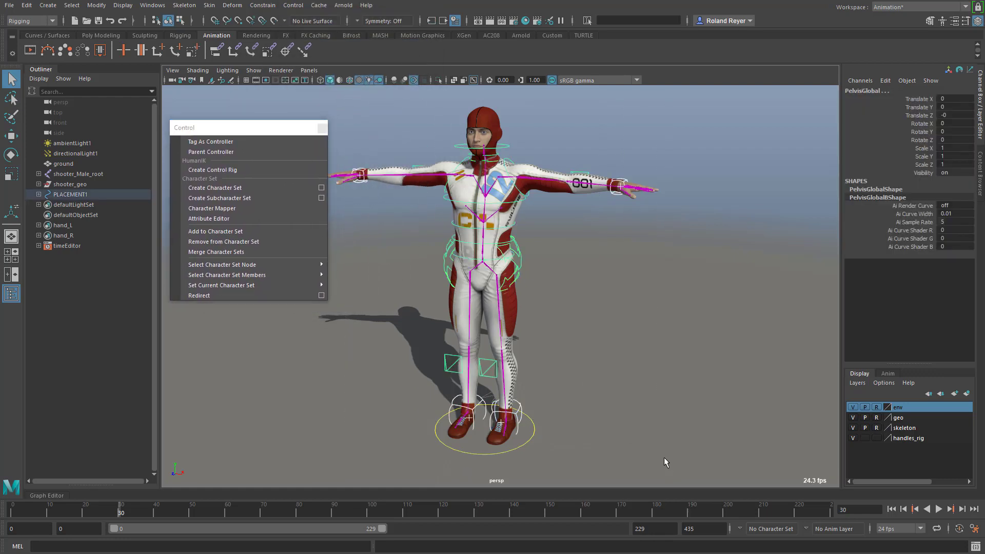
pyautogui.click(211, 142)
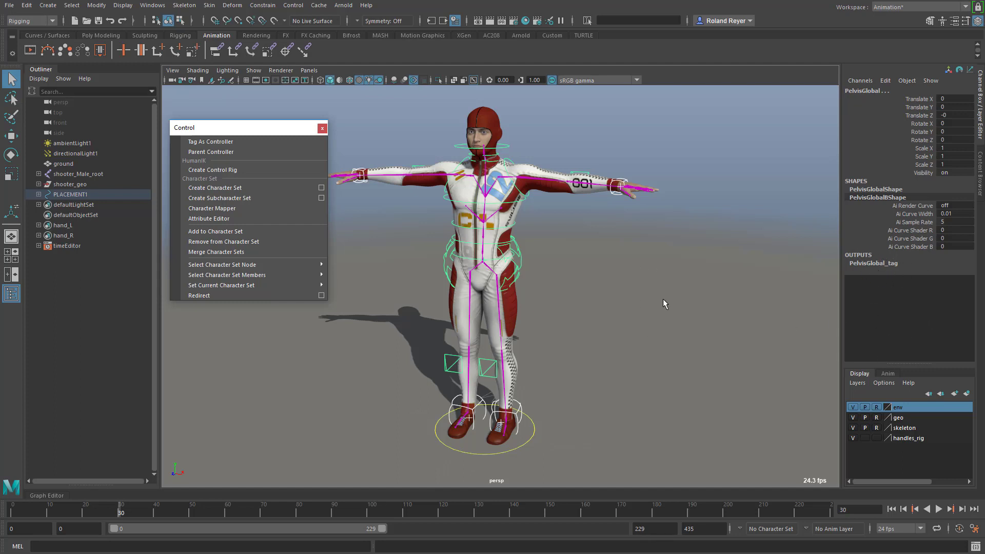
# Step: Parent the lf_hand controller to the lf_Arm_pv1 controller
pyautogui.keyDown('alt'); pyautogui.moveTo(651, 339); pyautogui.dragTo(593, 330); pyautogui.keyUp('alt')
pyautogui.keyDown('alt'); pyautogui.moveTo(593, 331); pyautogui.dragTo(615, 335, button='middle'); pyautogui.keyUp('alt')
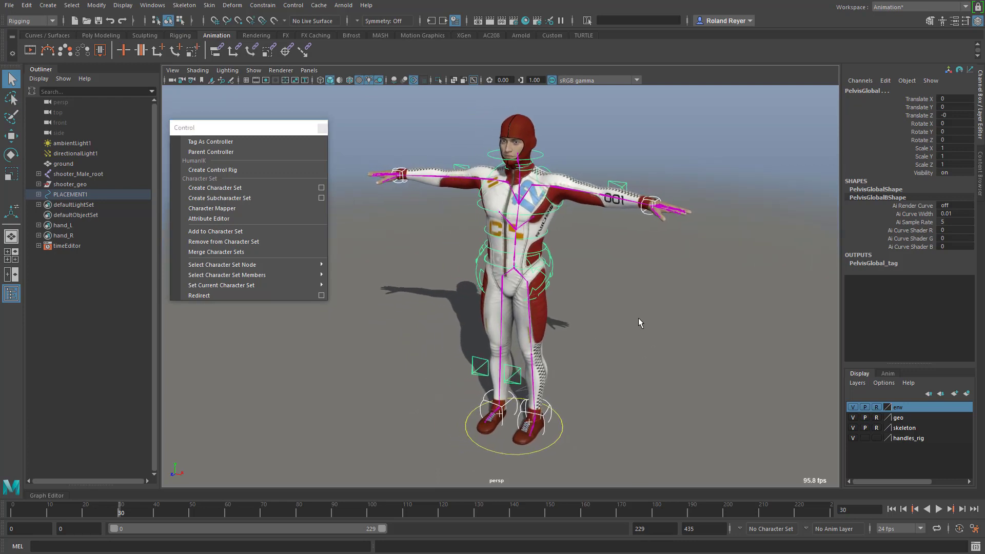
pyautogui.click(649, 209)
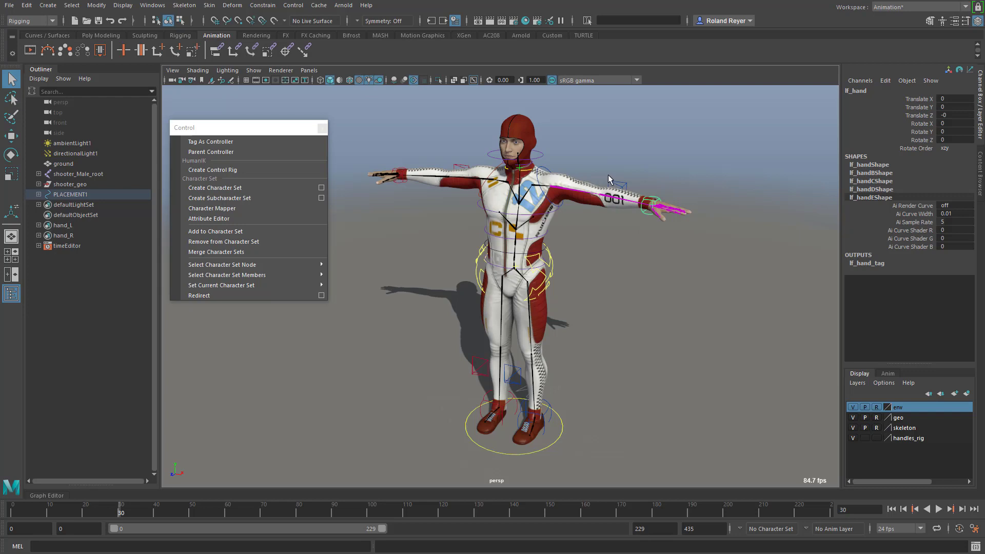
pyautogui.click(618, 186)
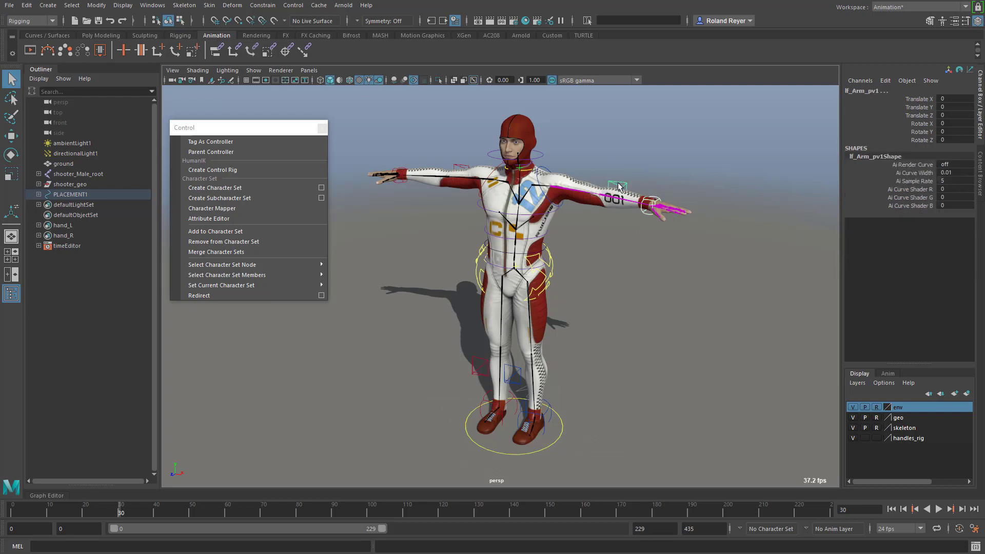
pyautogui.click(211, 154)
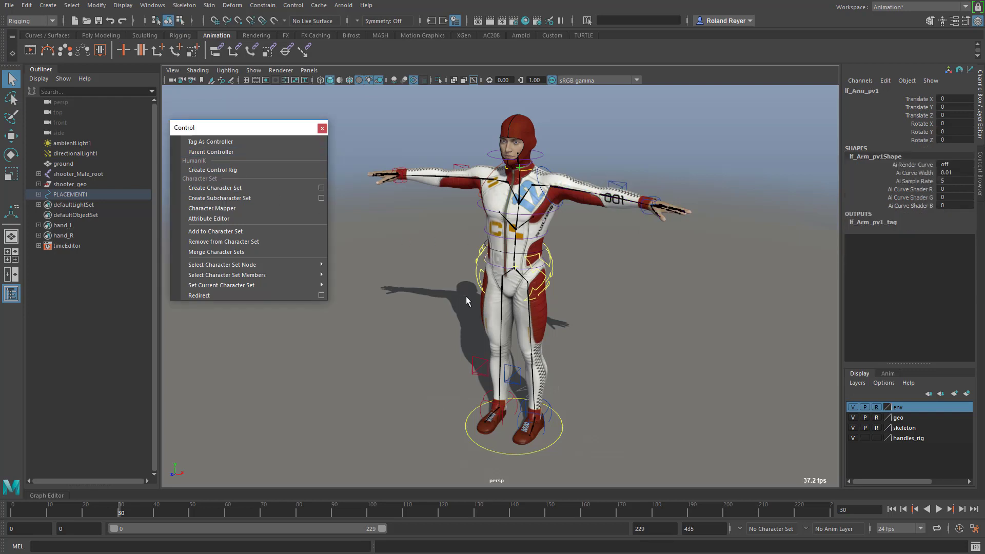
# Step: Parent lf_Arm_pv1 to lf_shoulder and rt_Arm_pv1 to rt_shoulder in the controller hierarchy
pyautogui.click(625, 185)
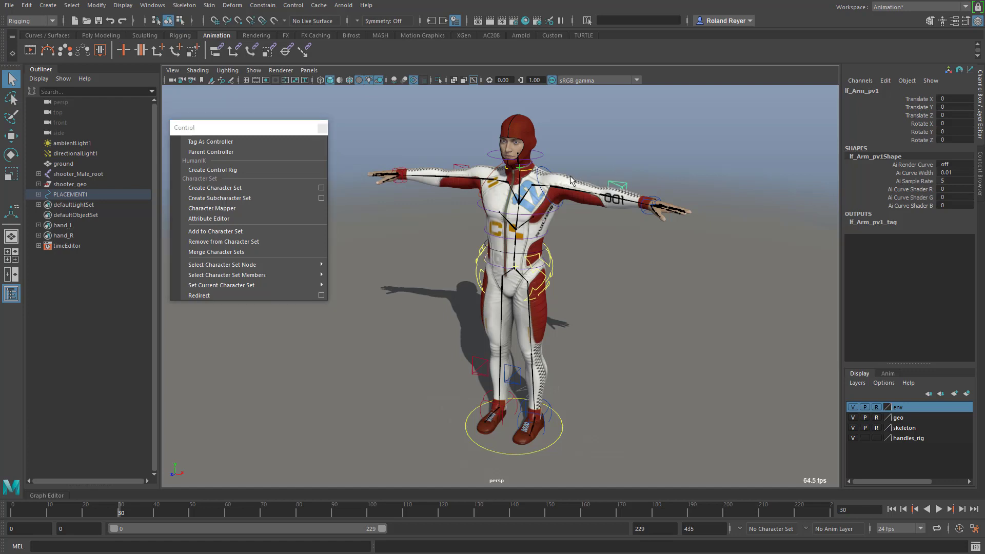
pyautogui.click(548, 198)
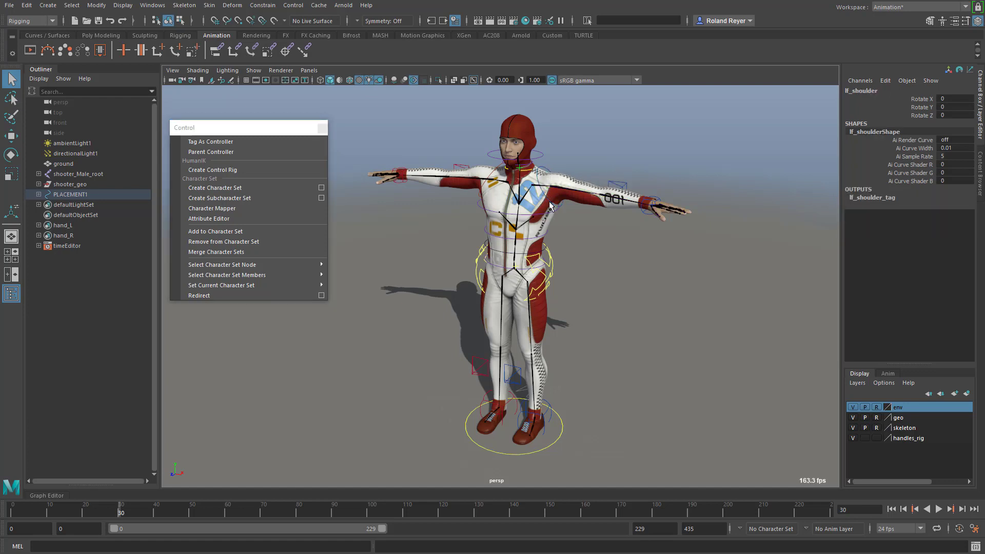
pyautogui.click(458, 167)
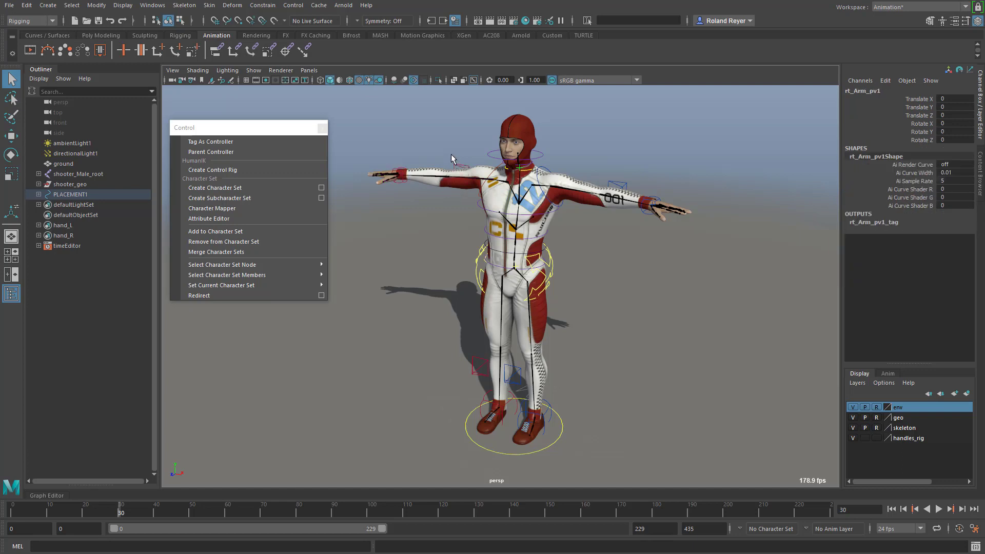
pyautogui.click(495, 178)
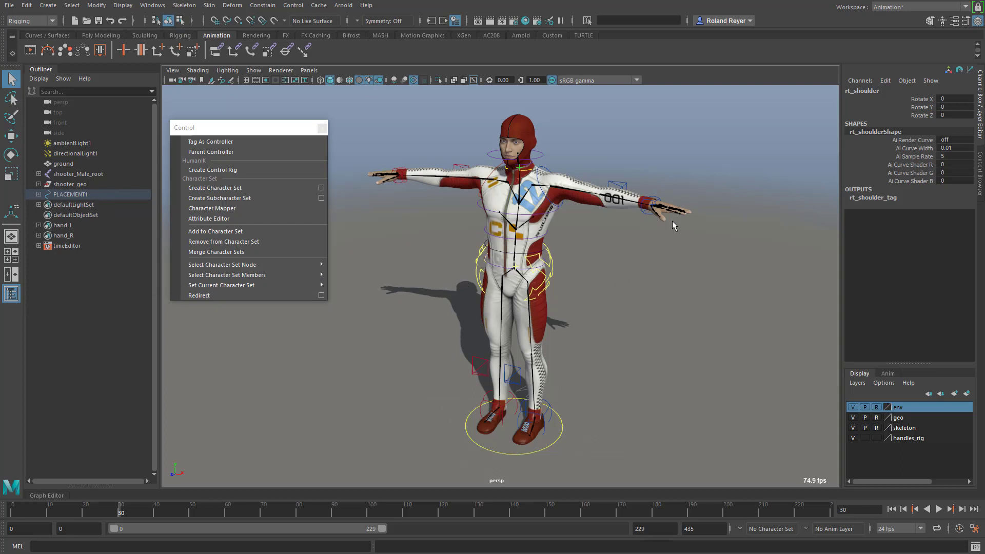
# Step: Test pick-walking up from lf_hand through lf_Arm_pv1 to lf_shoulder, and clear the selection
pyautogui.keyDown('alt'); pyautogui.moveTo(657, 237); pyautogui.dragTo(653, 223); pyautogui.keyUp('alt')
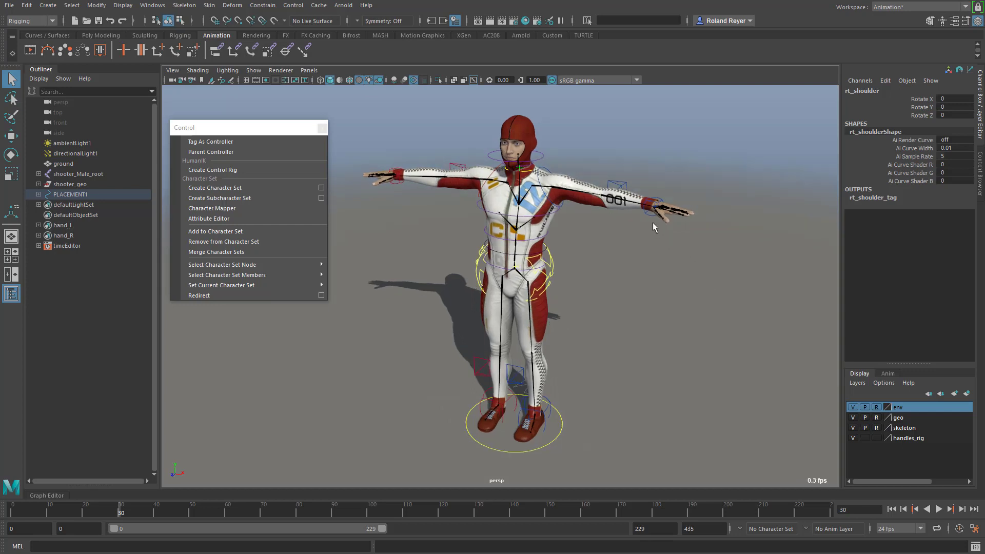
pyautogui.click(649, 207)
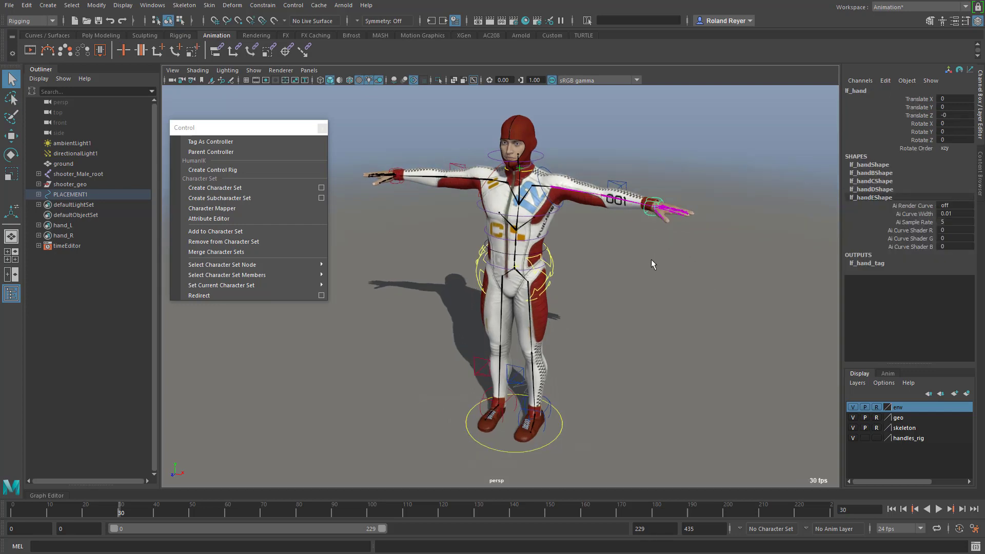
pyautogui.press('Up')
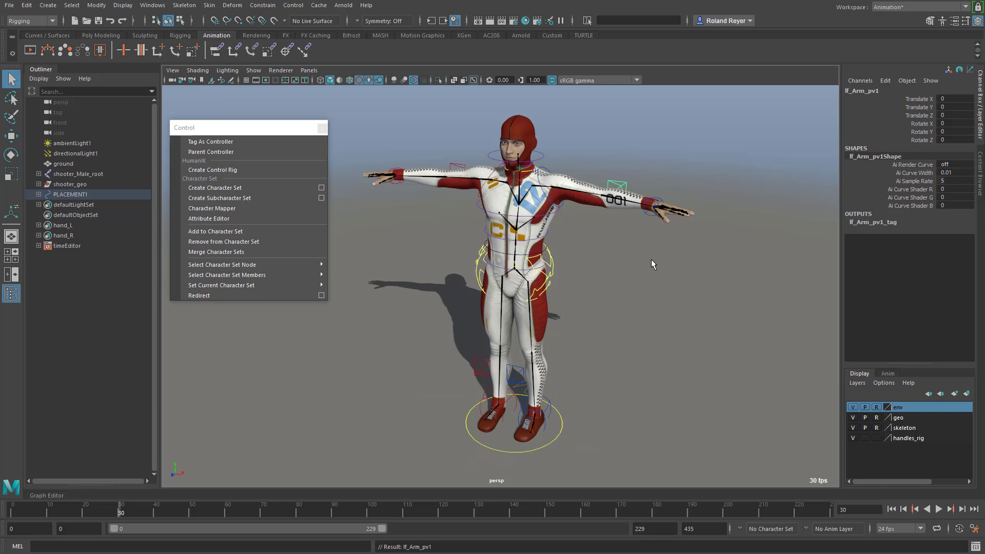
pyautogui.press('Up')
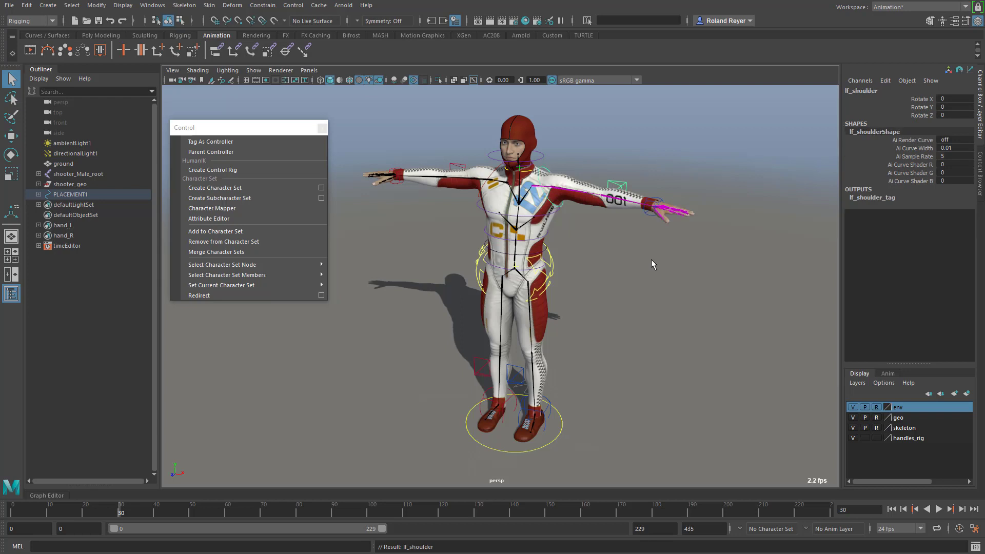
pyautogui.click(637, 266)
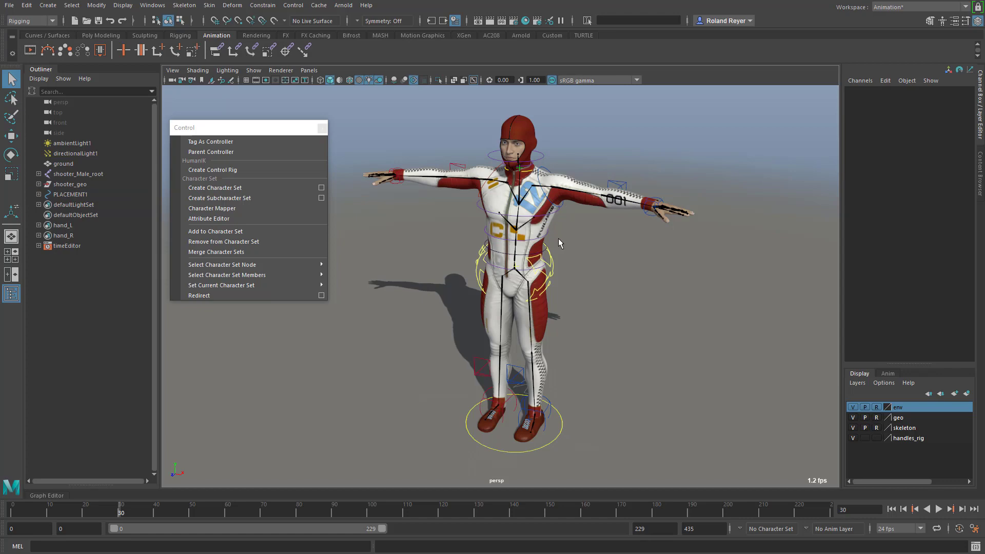
# Step: Parent the hand and arm controllers on both sides into the controller hierarchy, including lf_hand under lf_Arm_pv1
pyautogui.click(629, 188)
pyautogui.keyDown('shift'); pyautogui.click(596, 174); pyautogui.keyUp('shift')
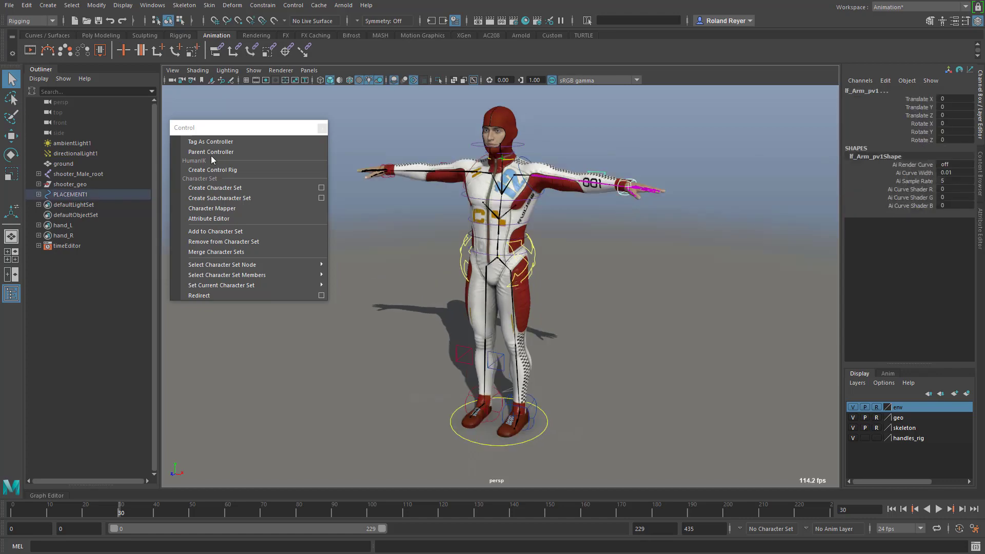
pyautogui.click(210, 152)
pyautogui.click(389, 170)
pyautogui.click(466, 177)
pyautogui.keyDown('shift'); pyautogui.click(524, 197); pyautogui.keyUp('shift')
# Step: Link the neck, spine, pelvis, foot and knee controls into the controller hierarchy
pyautogui.click(523, 146)
pyautogui.click(517, 199)
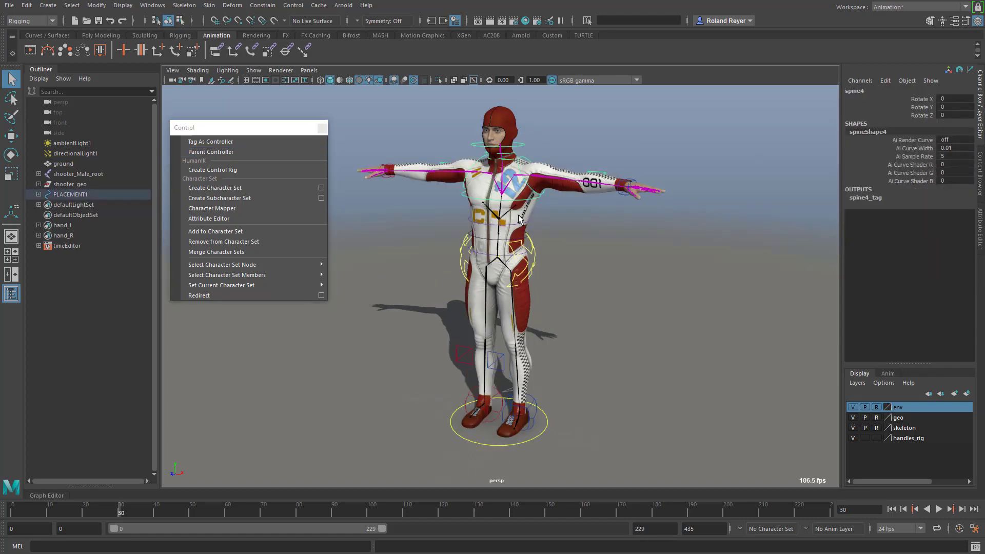
pyautogui.click(508, 225)
pyautogui.click(508, 255)
pyautogui.click(526, 418)
pyautogui.click(491, 352)
pyautogui.click(460, 351)
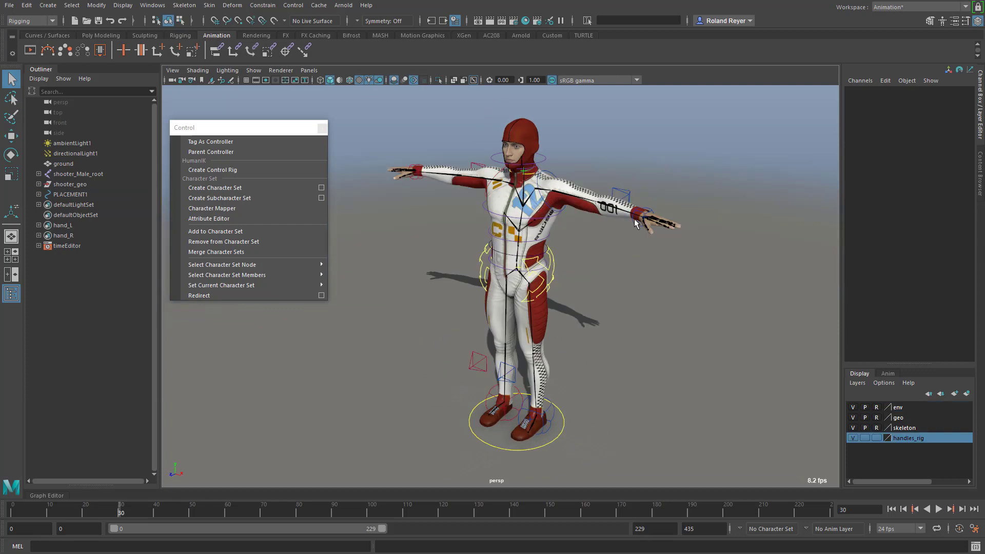
# Step: Test pick-walking from lf_hand up to lf_shoulder and back, across to rt_hand, up to rt_Arm_pv1 and across to lf_Arm_pv1
pyautogui.click(644, 220)
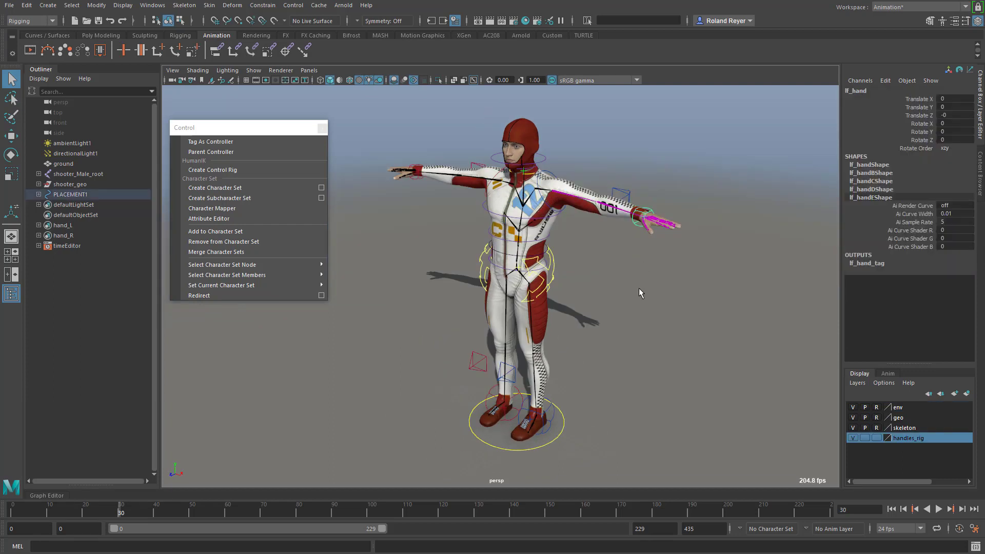
pyautogui.press('Up')
pyautogui.press('Up')
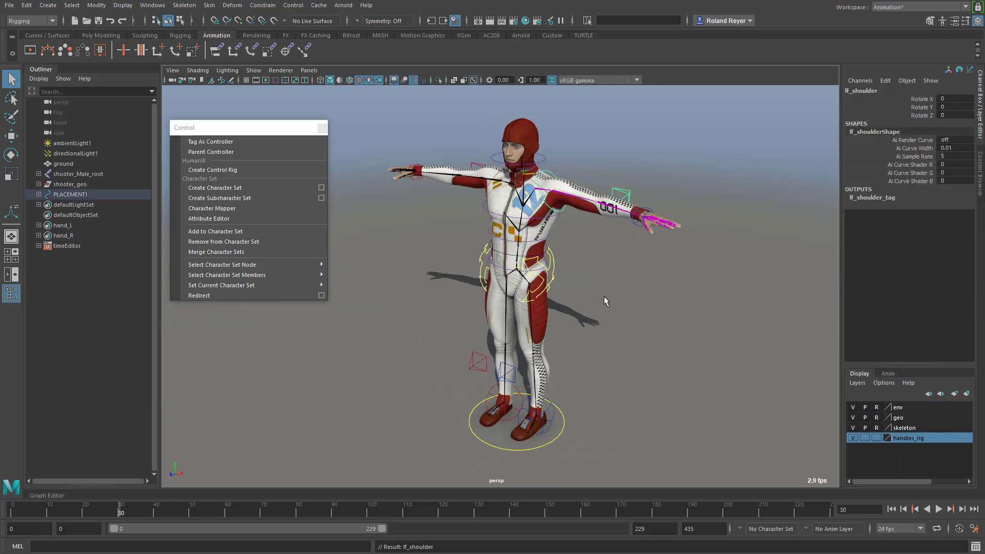
pyautogui.press('Down')
pyautogui.press('Down')
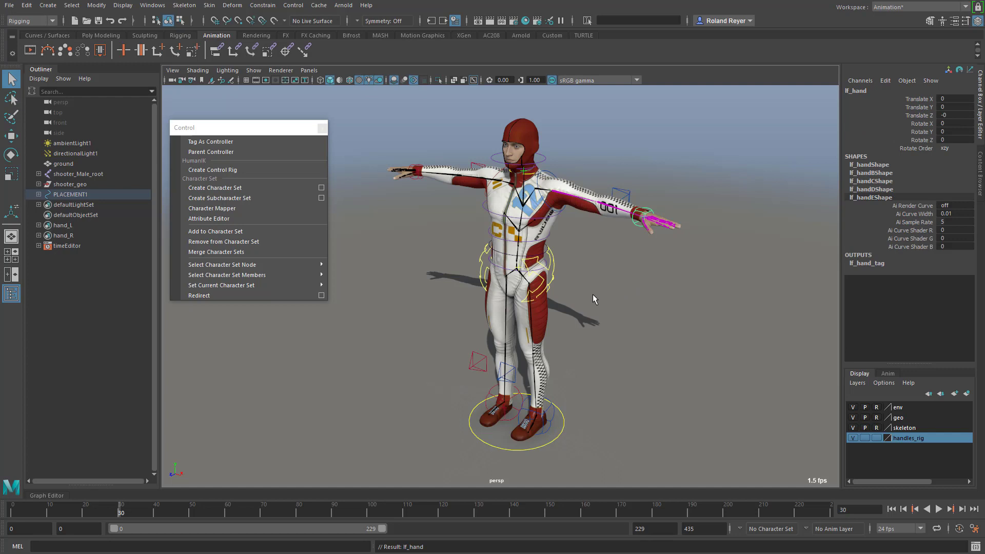
pyautogui.press('Right')
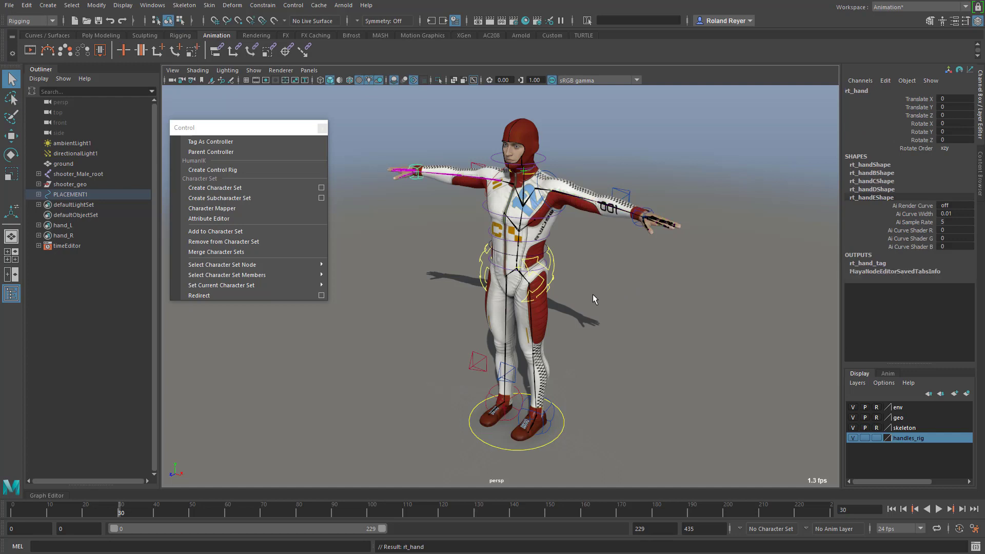
pyautogui.press('Up')
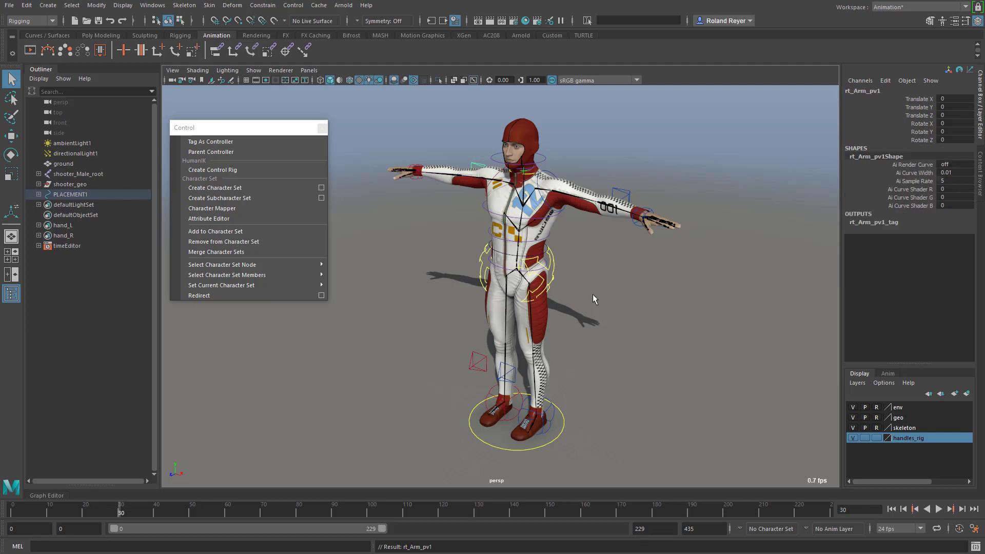
pyautogui.press('Left')
# Step: Play the animation to check the control display during playback, and scrub the timeline to frame 24
pyautogui.moveTo(581, 318)
pyautogui.keyDown('alt'); pyautogui.mouseDown()
pyautogui.moveTo(599, 326)
pyautogui.moveTo(592, 318)
pyautogui.mouseUp(); pyautogui.keyUp('alt')
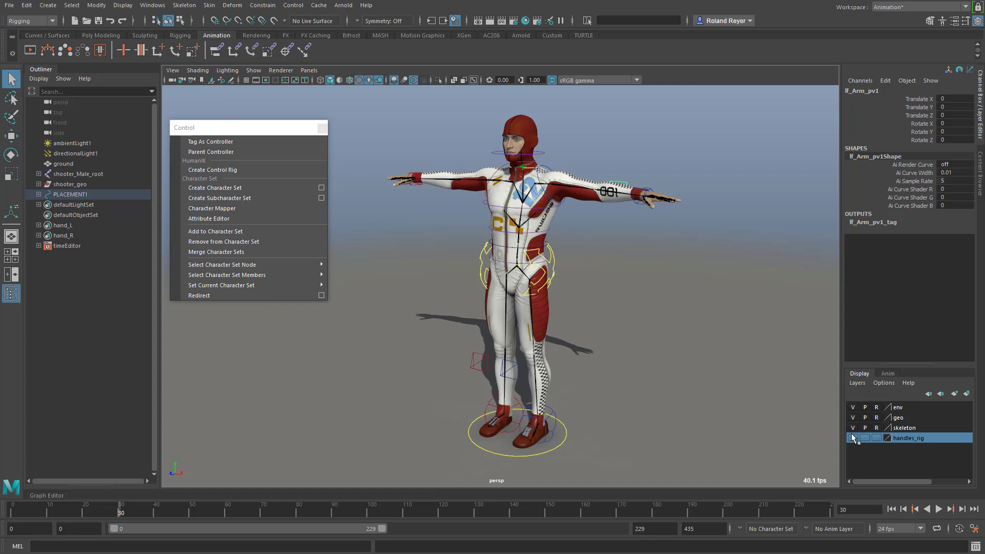
pyautogui.hotkey('alt', 'v')
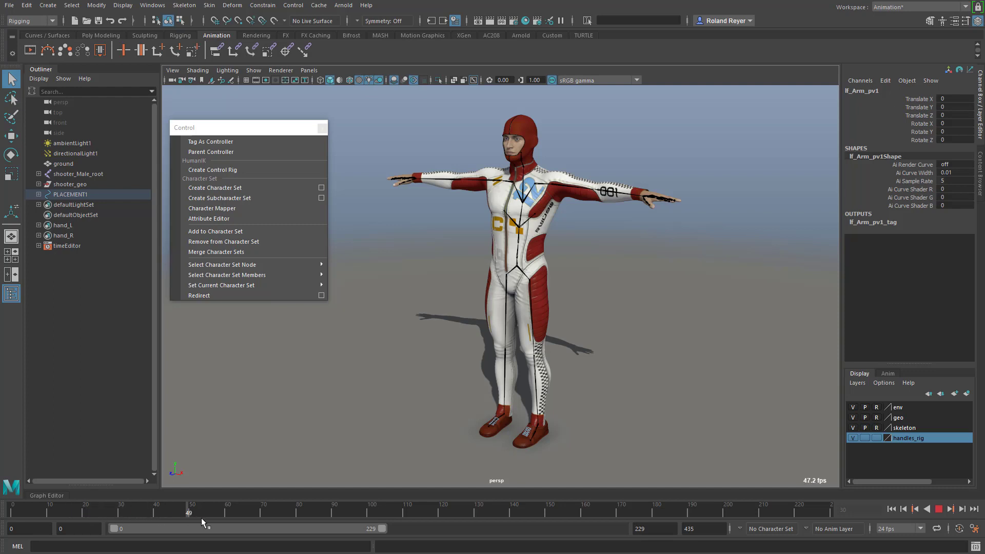
pyautogui.moveTo(193, 517); pyautogui.dragTo(99, 516)
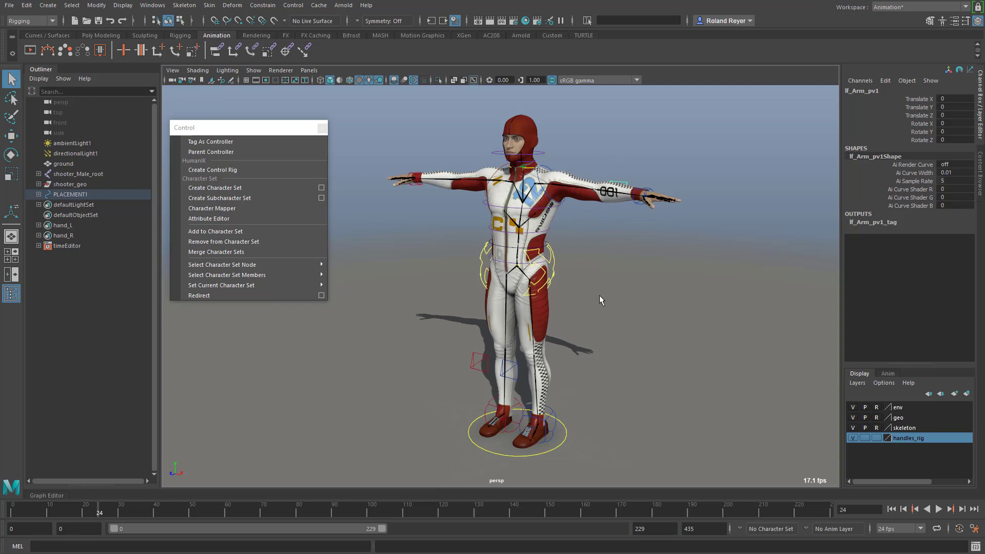
pyautogui.moveTo(600, 295)
pyautogui.keyDown('alt'); pyautogui.mouseDown()
pyautogui.moveTo(578, 299)
pyautogui.moveTo(605, 292)
pyautogui.mouseUp(); pyautogui.keyUp('alt')
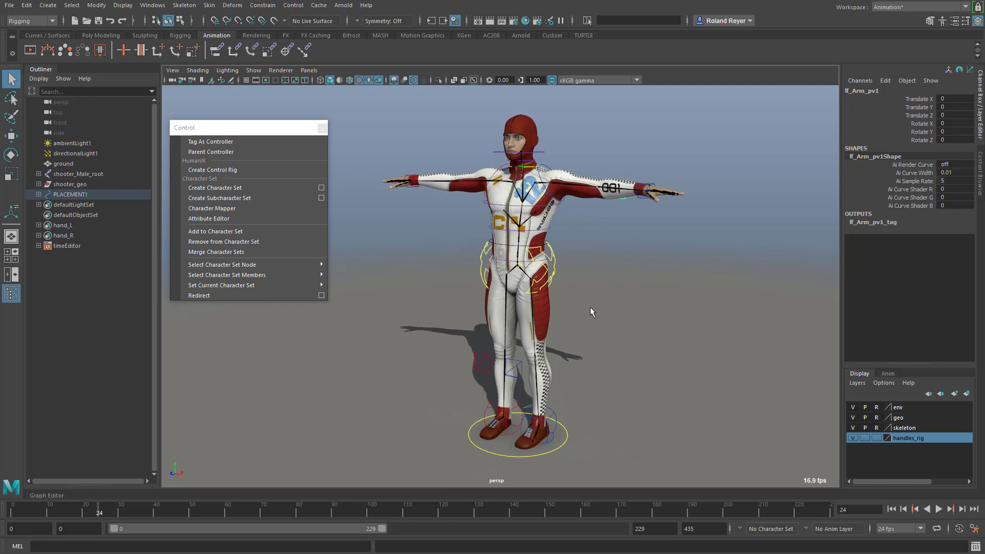
pyautogui.keyDown('alt'); pyautogui.moveTo(599, 289); pyautogui.dragTo(595, 295); pyautogui.keyUp('alt')
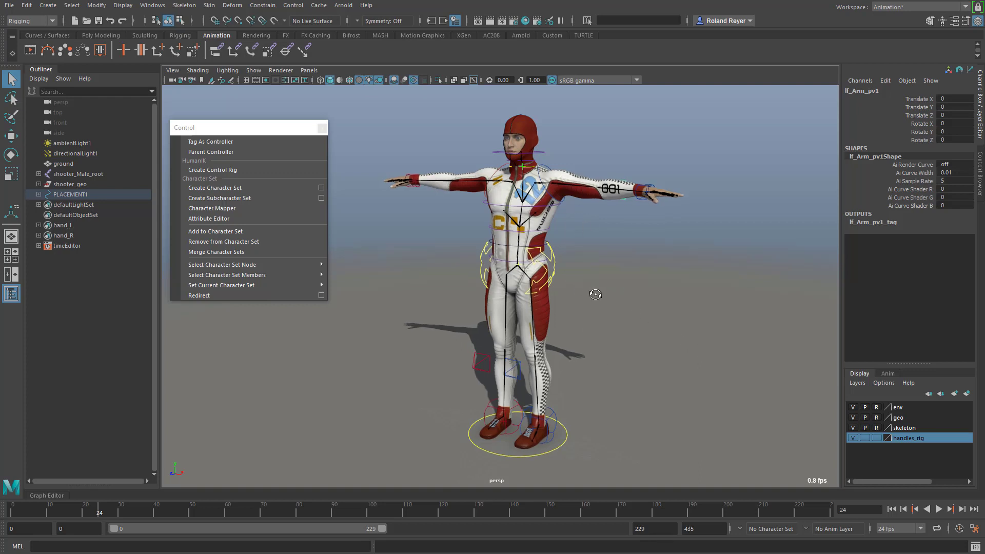
pyautogui.keyDown('alt'); pyautogui.moveTo(583, 282); pyautogui.dragTo(583, 281, button='middle'); pyautogui.keyUp('alt')
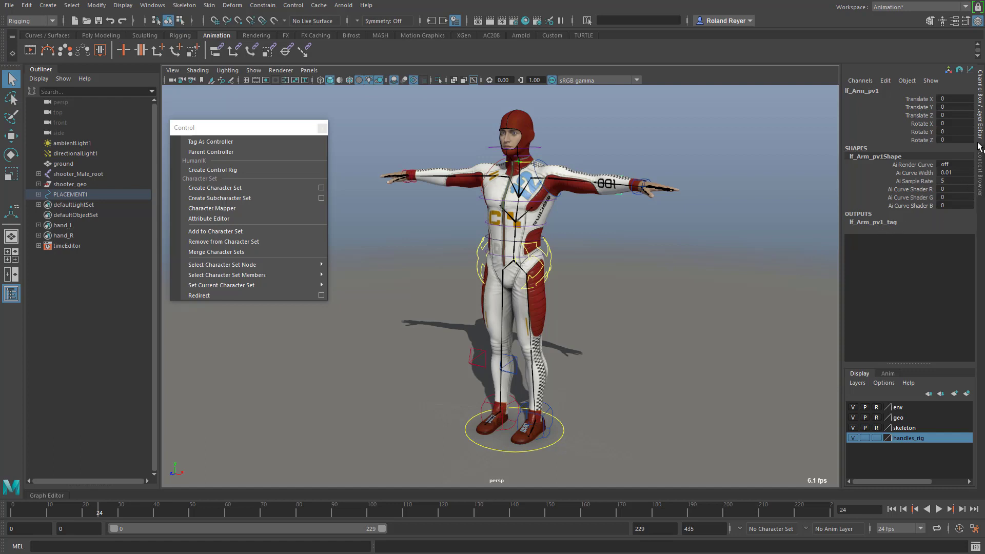
# Step: Dock the Attribute Editor and examine the Visibility Mode options of lf_Arm_pv1_tag, then return to the Channel Box
pyautogui.hotkey('ctrl', 'a')
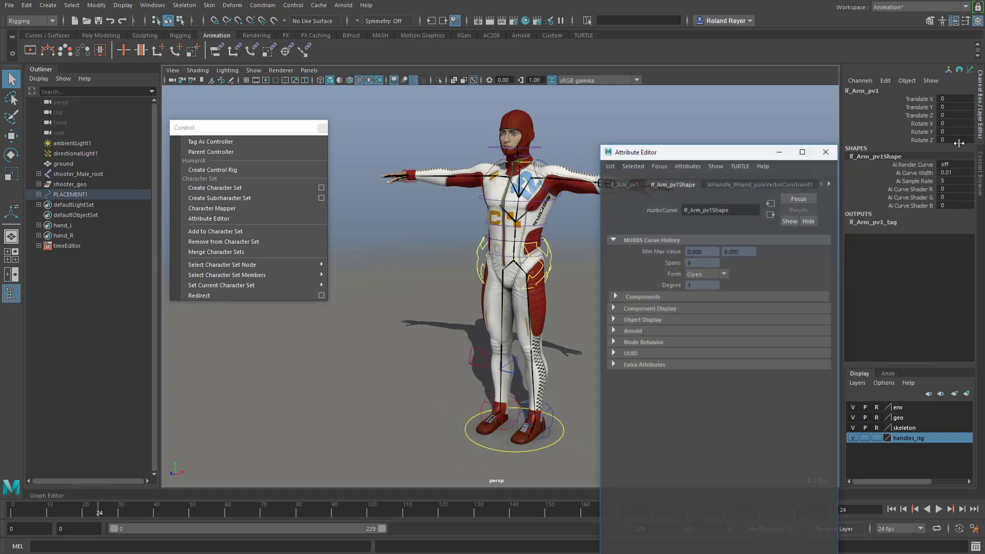
pyautogui.moveTo(690, 154); pyautogui.dragTo(978, 221)
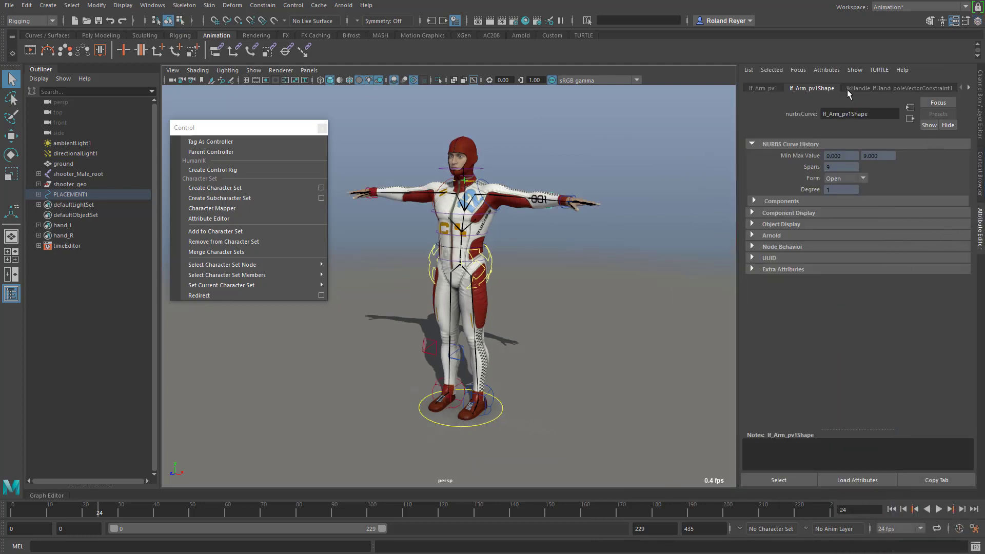
pyautogui.click(969, 88)
pyautogui.click(968, 88)
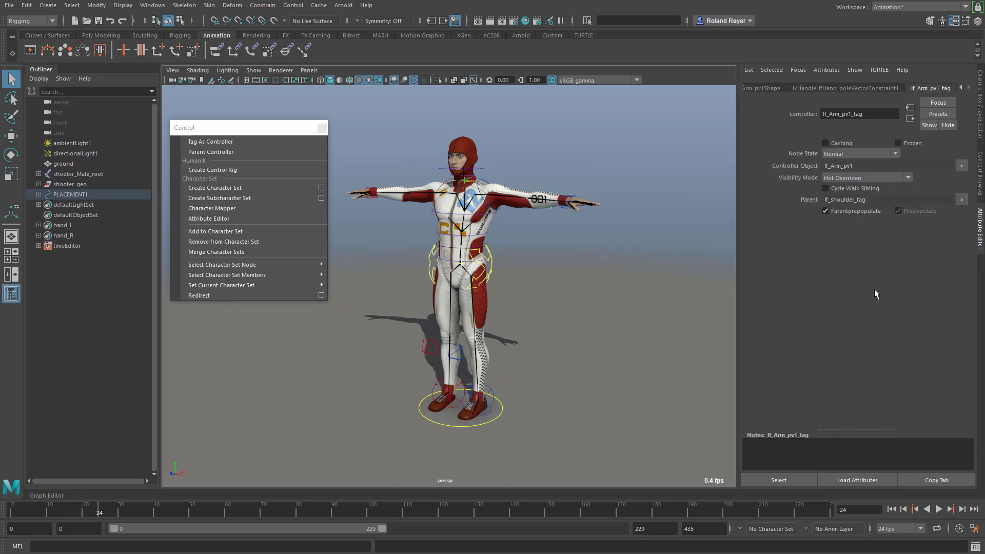
pyautogui.click(849, 177)
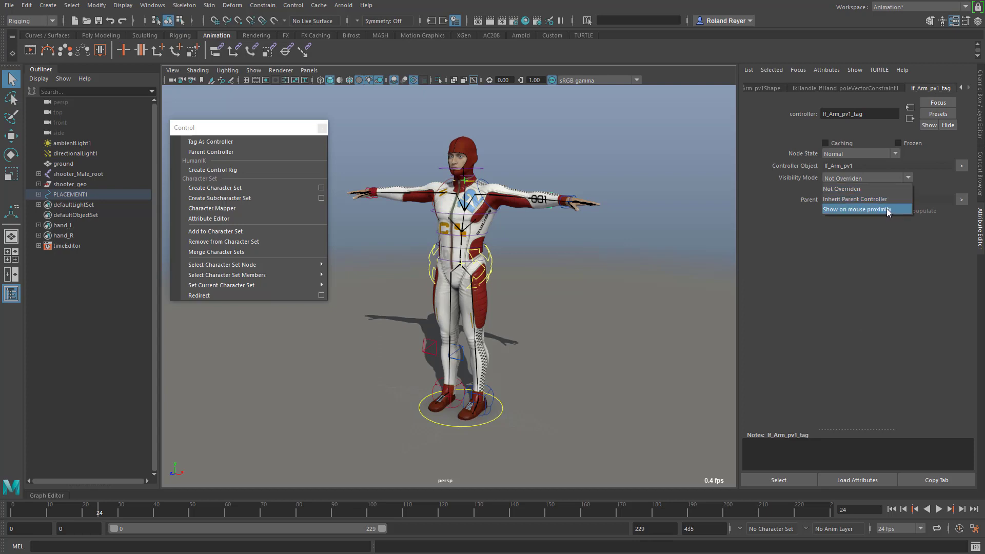
pyautogui.click(905, 277)
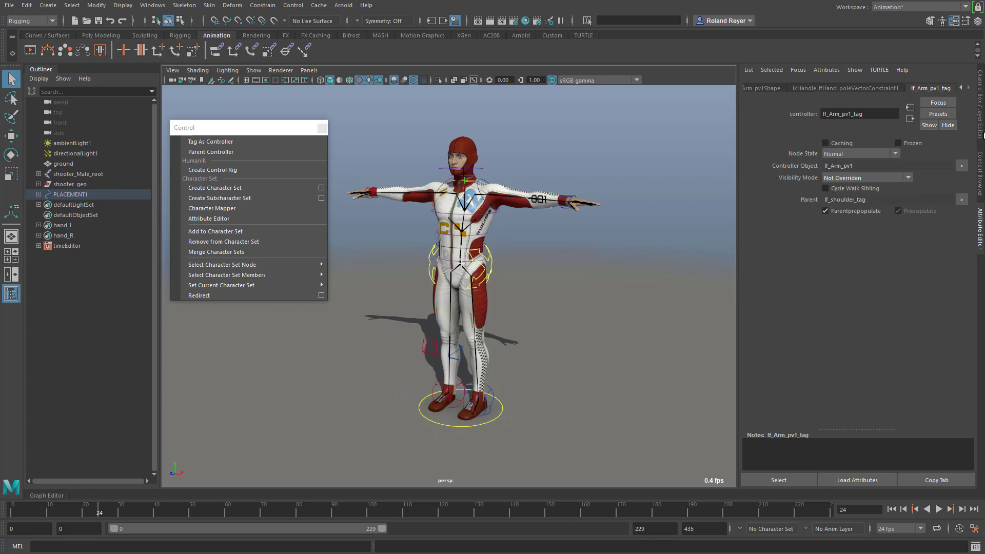
pyautogui.click(981, 119)
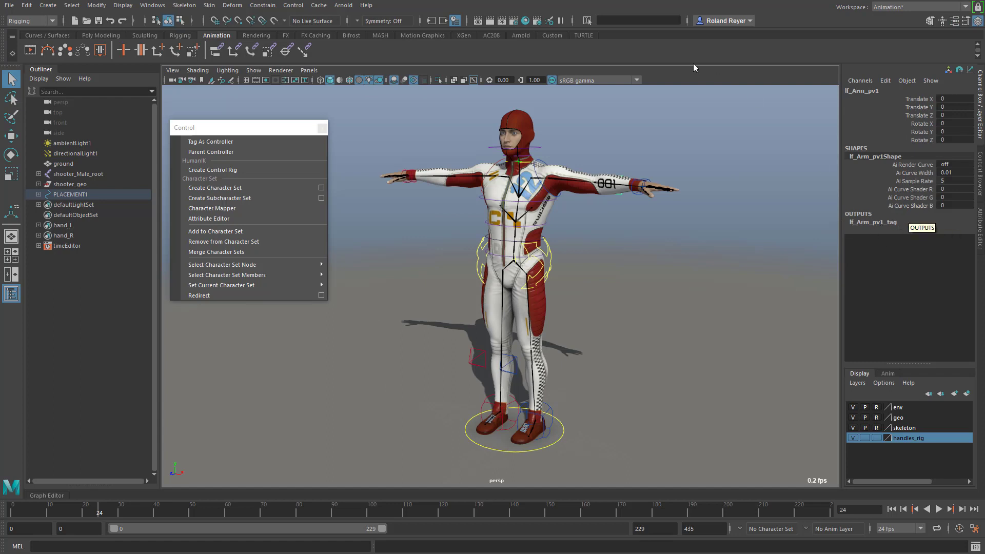
# Step: Select all controller tag nodes by name with the pattern *_tag
pyautogui.click(645, 21)
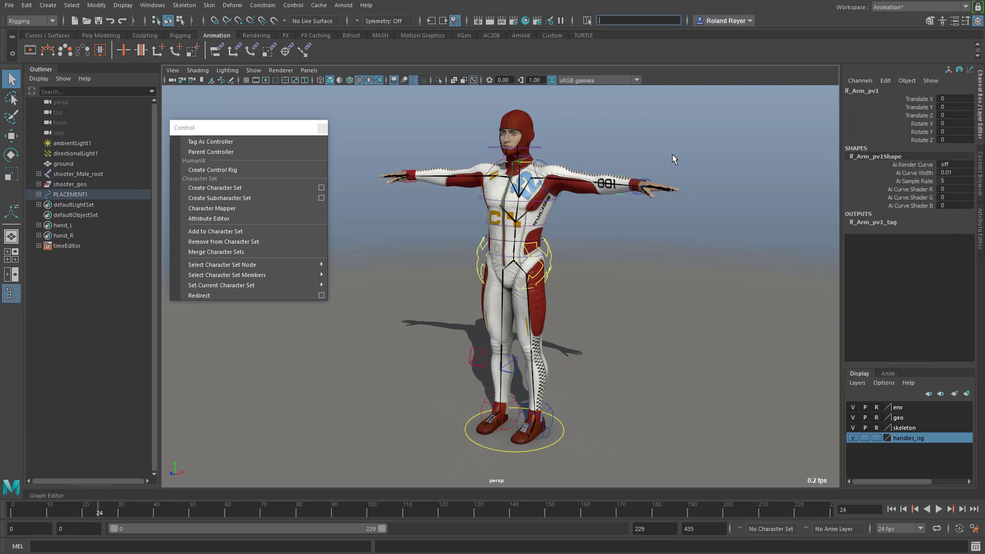
pyautogui.write('*_tag')
pyautogui.press('Return')
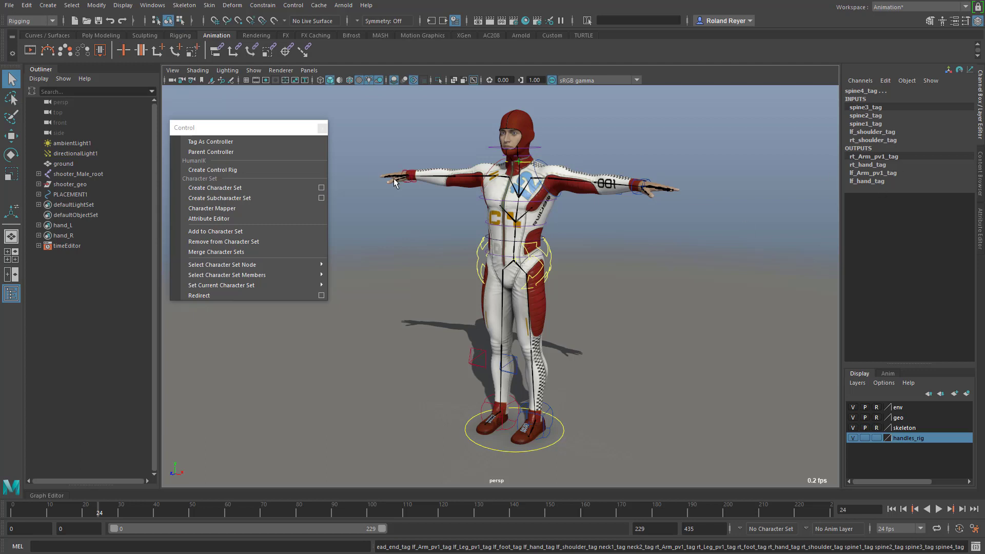
# Step: Open the Attribute Spread Sheet for the selected tags, enlarged and listing all of their attributes
pyautogui.click(152, 6)
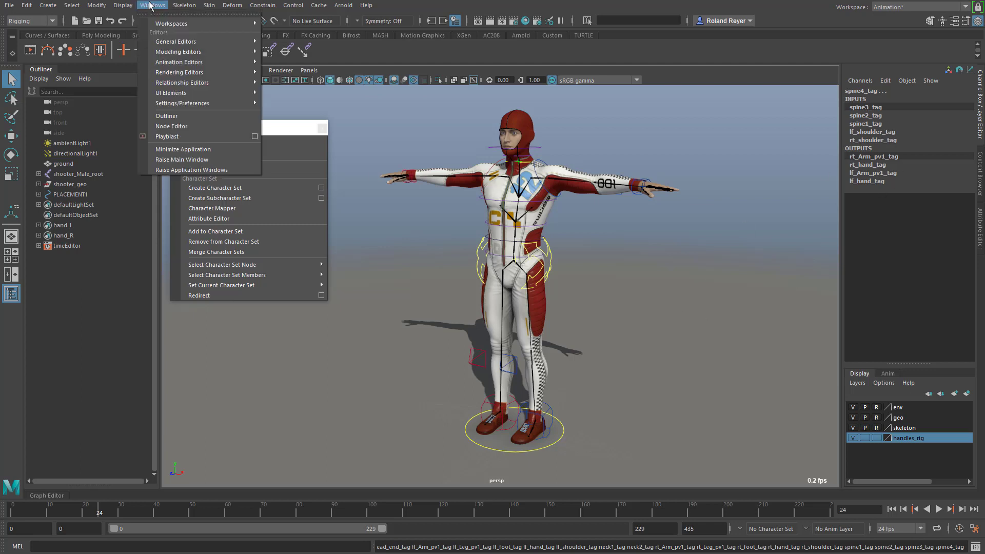
pyautogui.moveTo(192, 40)
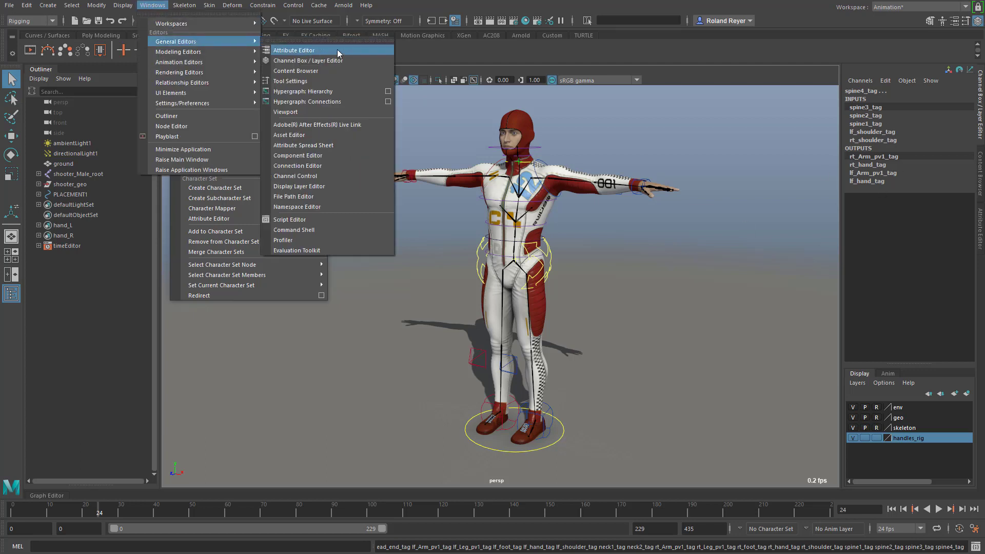
pyautogui.click(452, 272)
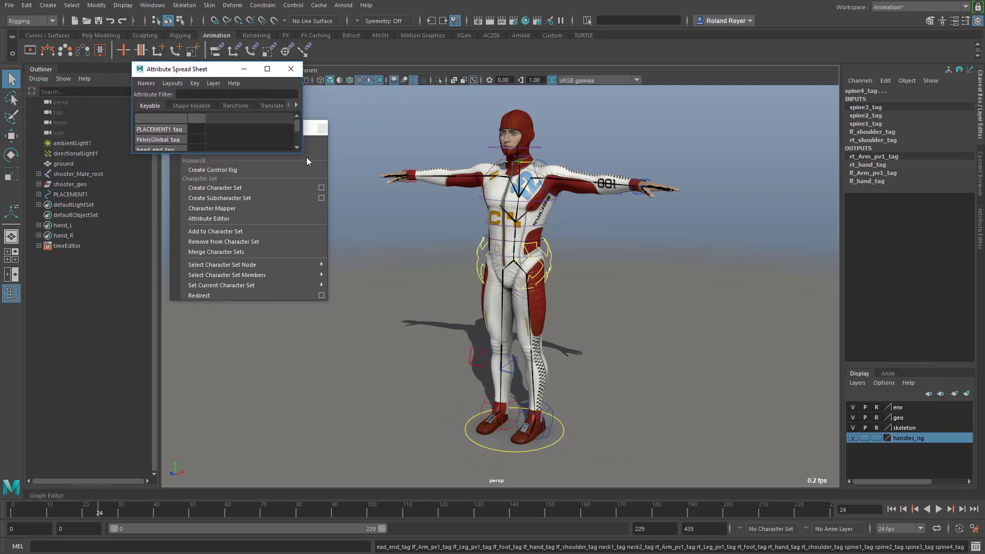
pyautogui.moveTo(309, 160); pyautogui.dragTo(527, 328)
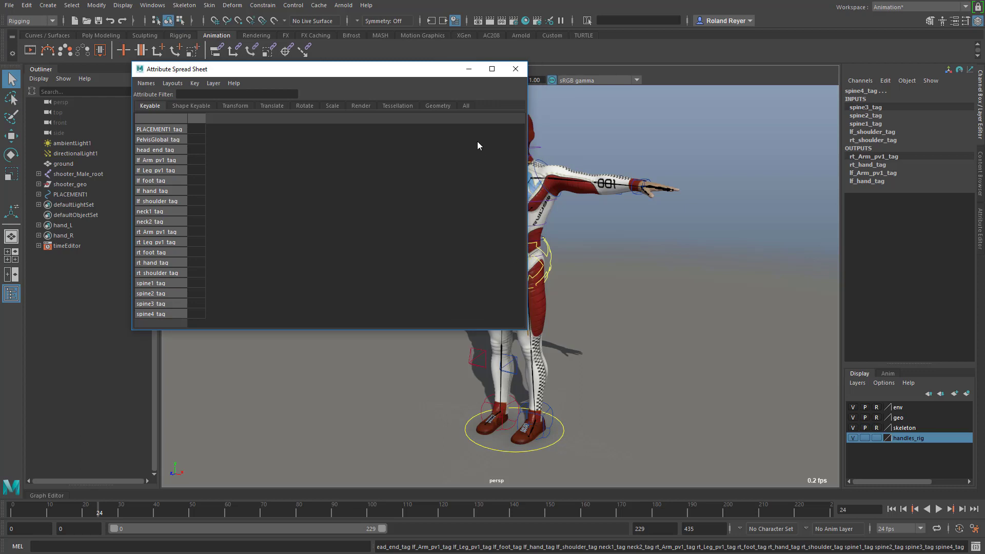
pyautogui.click(466, 105)
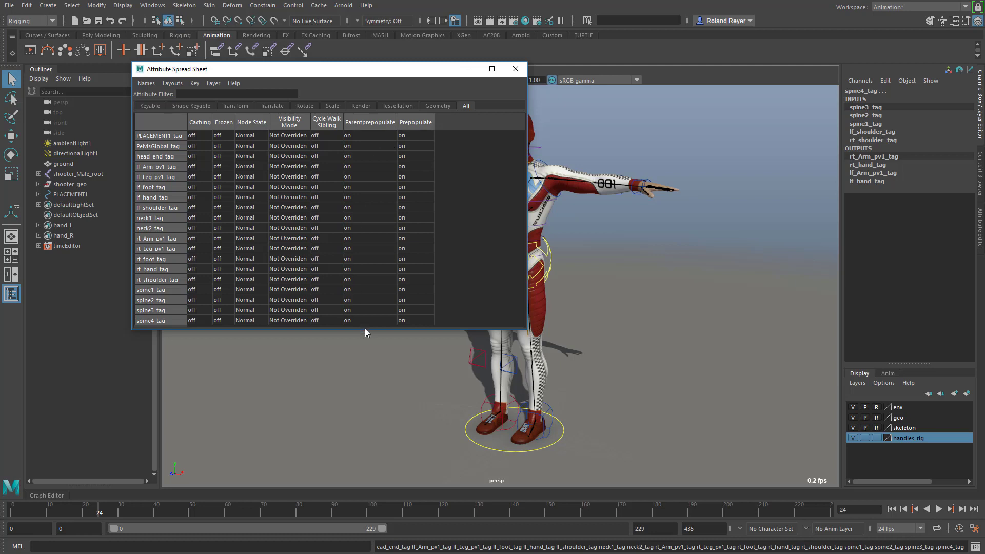
pyautogui.moveTo(365, 329); pyautogui.dragTo(370, 343)
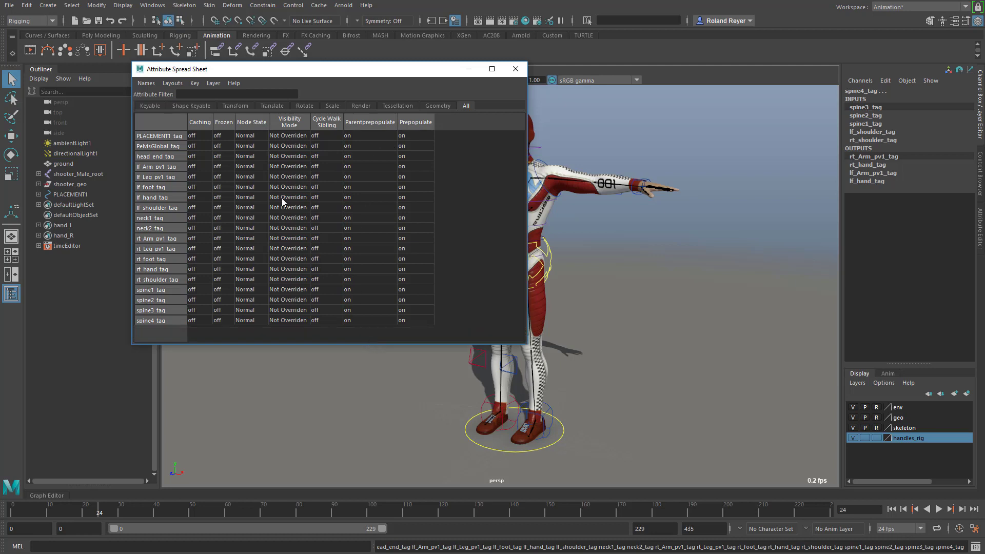
# Step: Set Visibility Mode to 2 (Show on mouse proximity) for every tag from PLACEMENT1_tag to spine4_tag, and close the spreadsheet
pyautogui.click(290, 136)
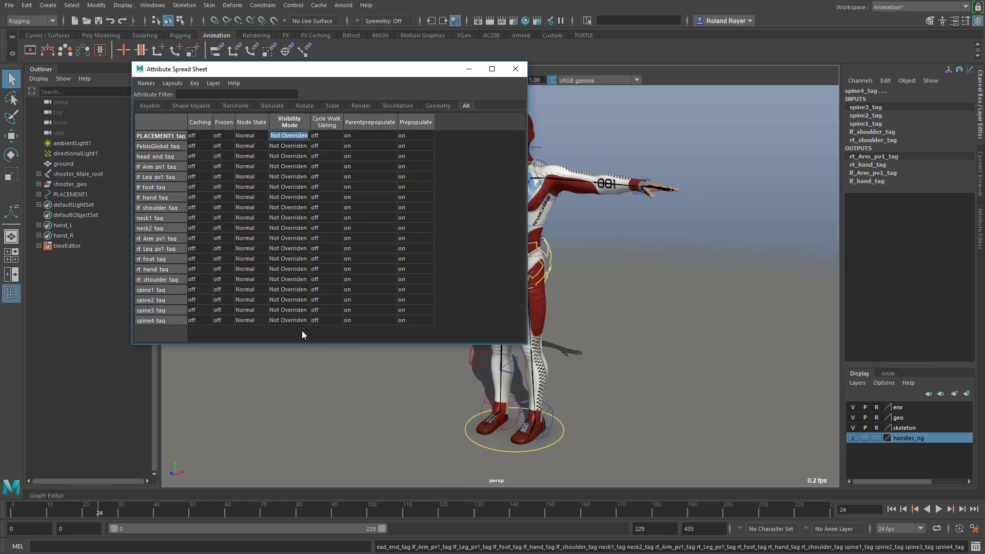
pyautogui.keyDown('shift'); pyautogui.click(291, 320); pyautogui.keyUp('shift')
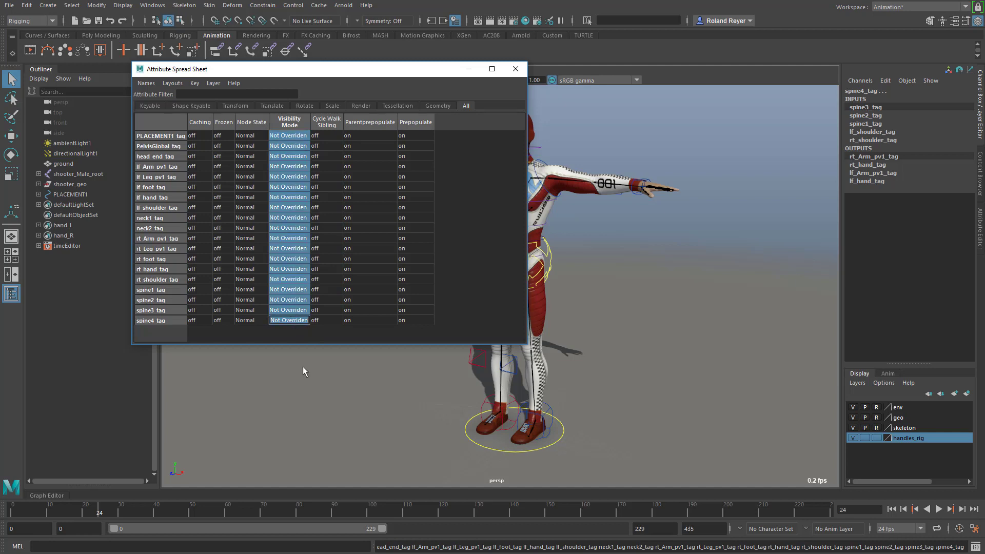
pyautogui.write('2')
pyautogui.press('Return')
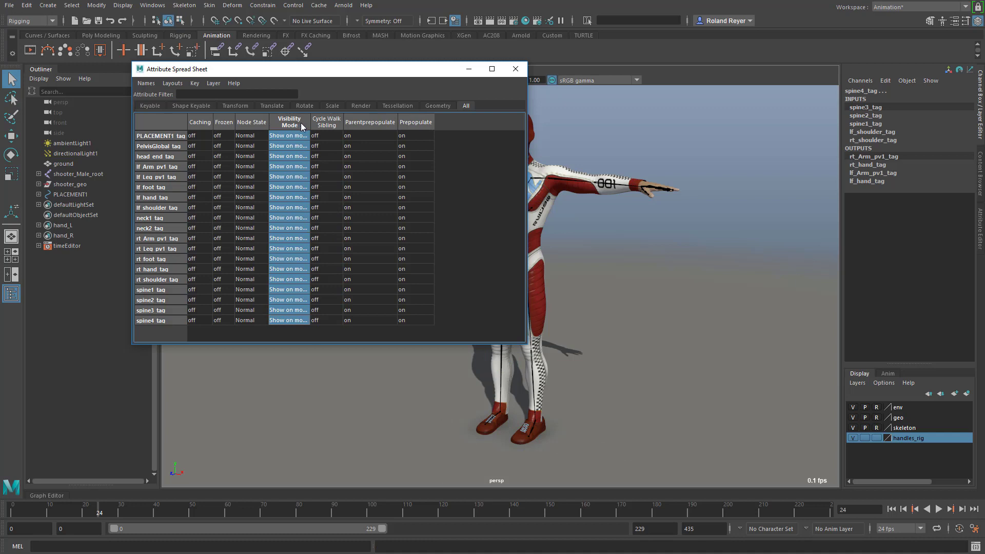
pyautogui.moveTo(310, 122); pyautogui.dragTo(345, 134)
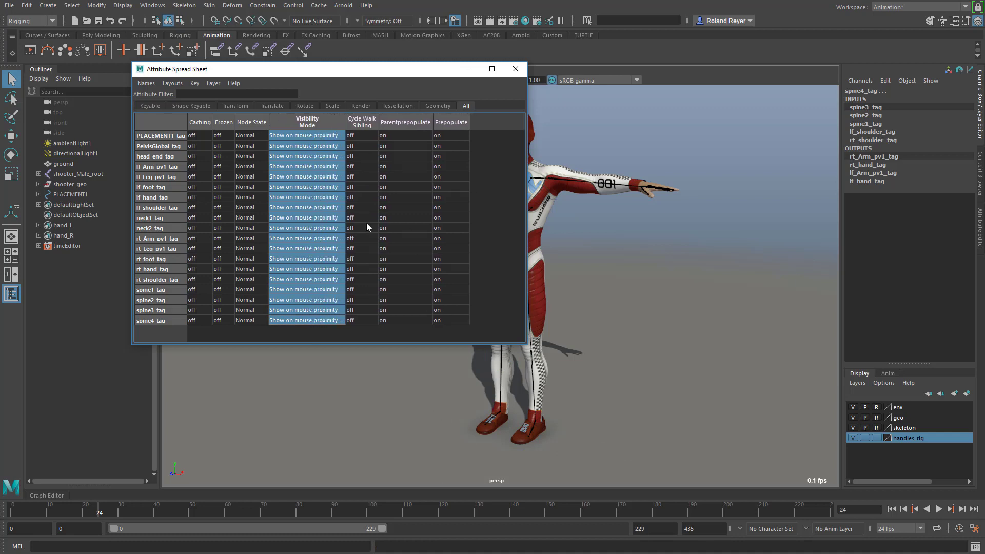
pyautogui.click(516, 68)
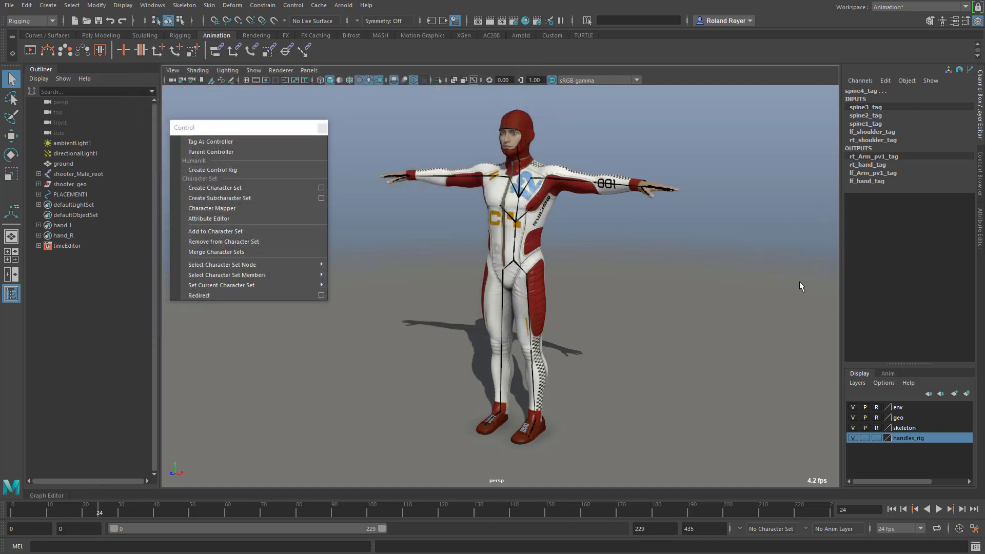
# Step: Test the proximity display by selecting the lf_hand, lf_Arm_pv1, PelvisGlobal and lf_shoulder controls in the viewport
pyautogui.moveTo(488, 339)
pyautogui.keyDown('alt'); pyautogui.mouseDown()
pyautogui.moveTo(576, 343)
pyautogui.moveTo(477, 343)
pyautogui.moveTo(490, 346)
pyautogui.mouseUp(); pyautogui.keyUp('alt')
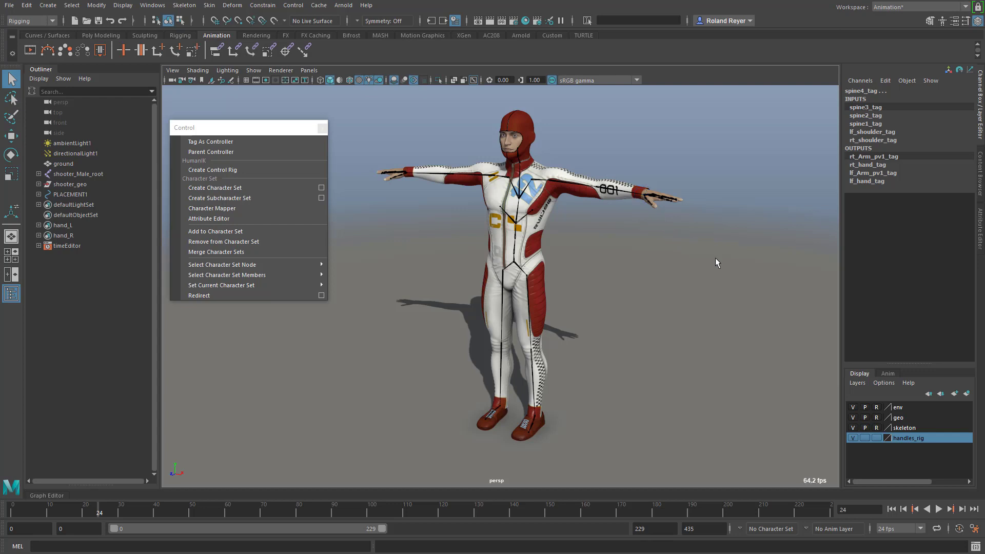
pyautogui.click(659, 170)
pyautogui.moveTo(670, 173); pyautogui.dragTo(620, 223)
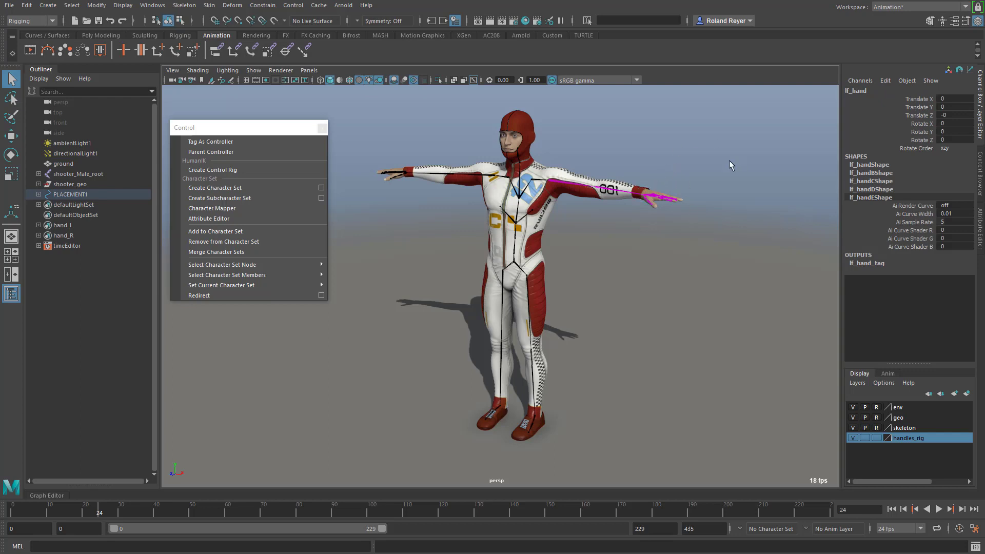
pyautogui.moveTo(653, 124); pyautogui.dragTo(607, 201)
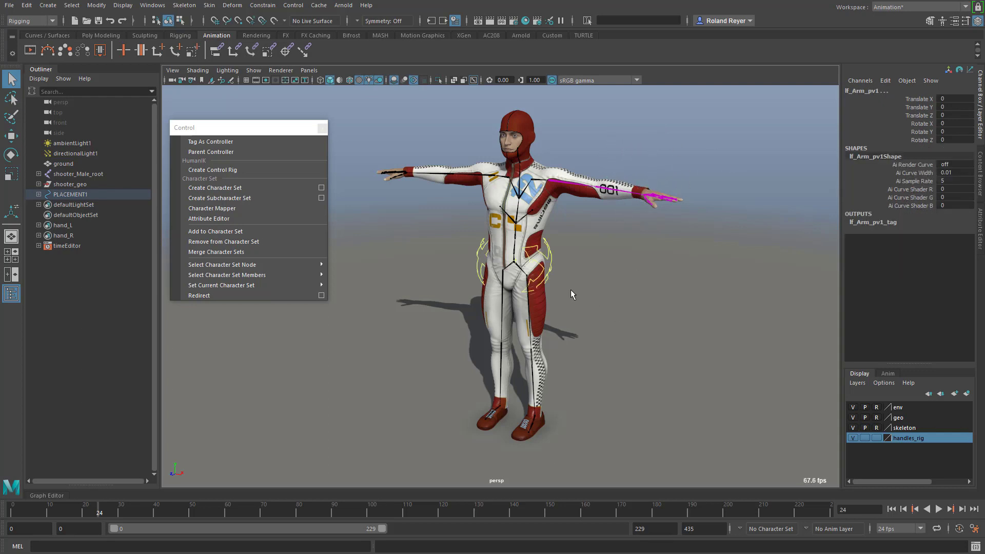
pyautogui.click(558, 275)
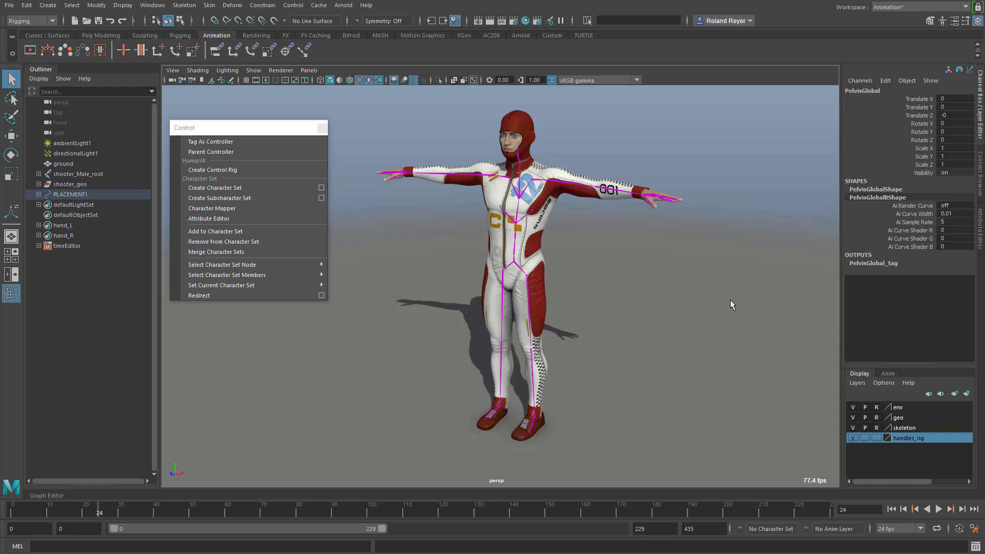
pyautogui.click(553, 180)
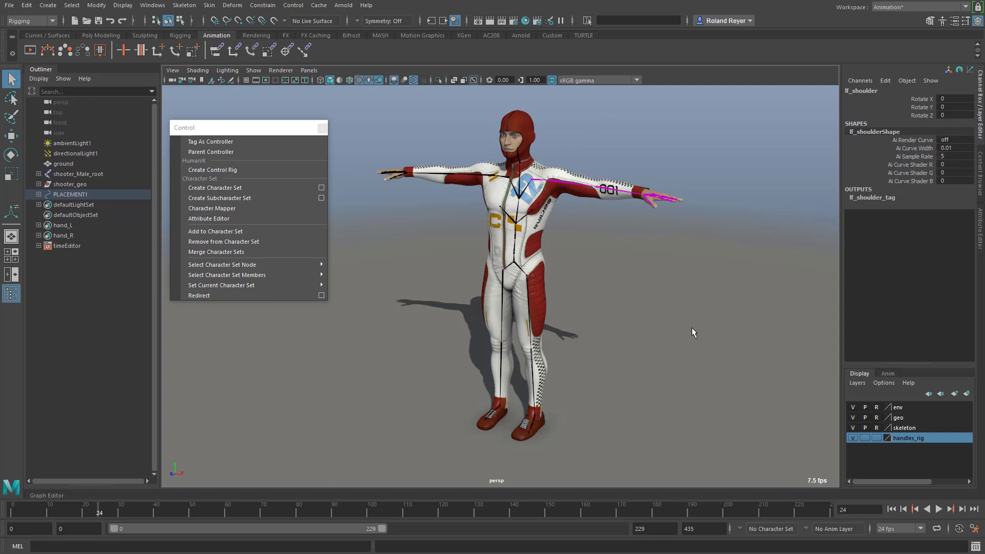
# Step: Move the lf_hand control down and inward so the left arm bends beside the body, and deselect it
pyautogui.moveTo(631, 167); pyautogui.dragTo(659, 216)
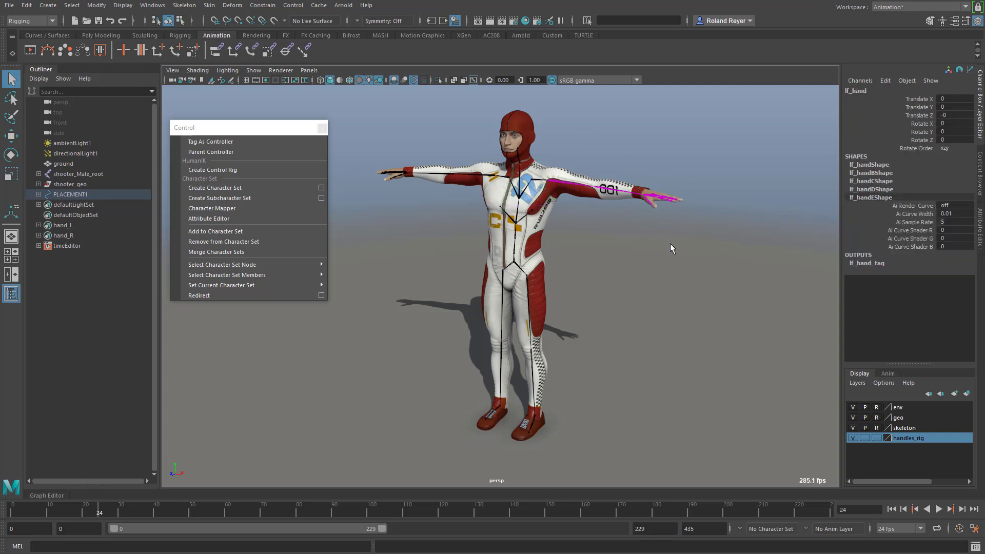
pyautogui.press('w')
pyautogui.moveTo(715, 378); pyautogui.dragTo(649, 418, button='middle')
pyautogui.click(696, 375)
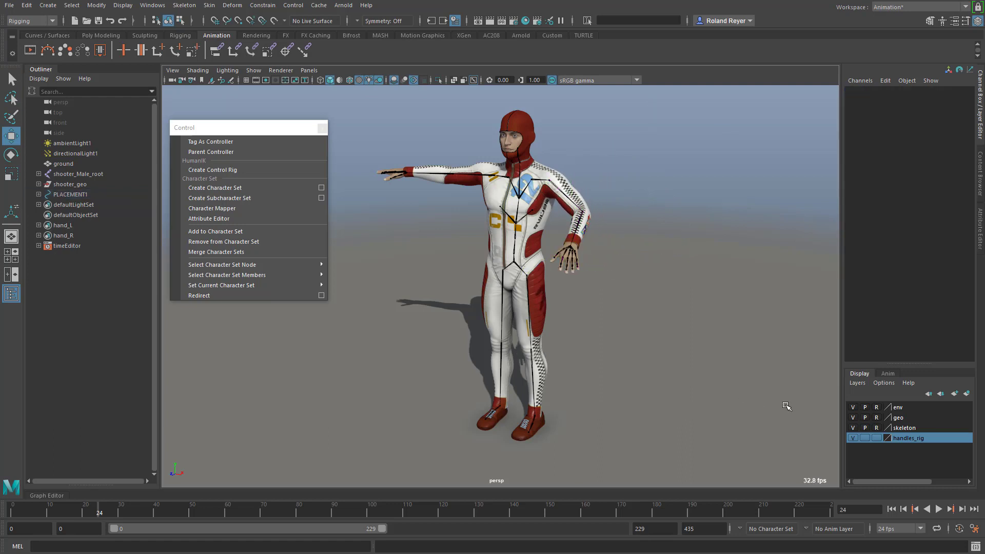
pyautogui.keyDown('alt'); pyautogui.moveTo(618, 408); pyautogui.dragTo(646, 411); pyautogui.keyUp('alt')
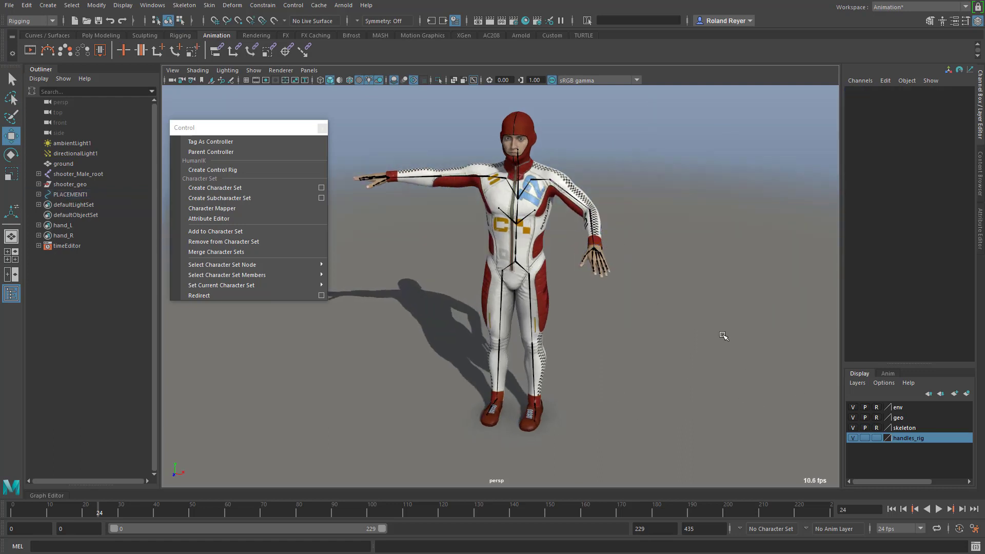
pyautogui.keyDown('alt'); pyautogui.moveTo(722, 334); pyautogui.dragTo(706, 330); pyautogui.keyUp('alt')
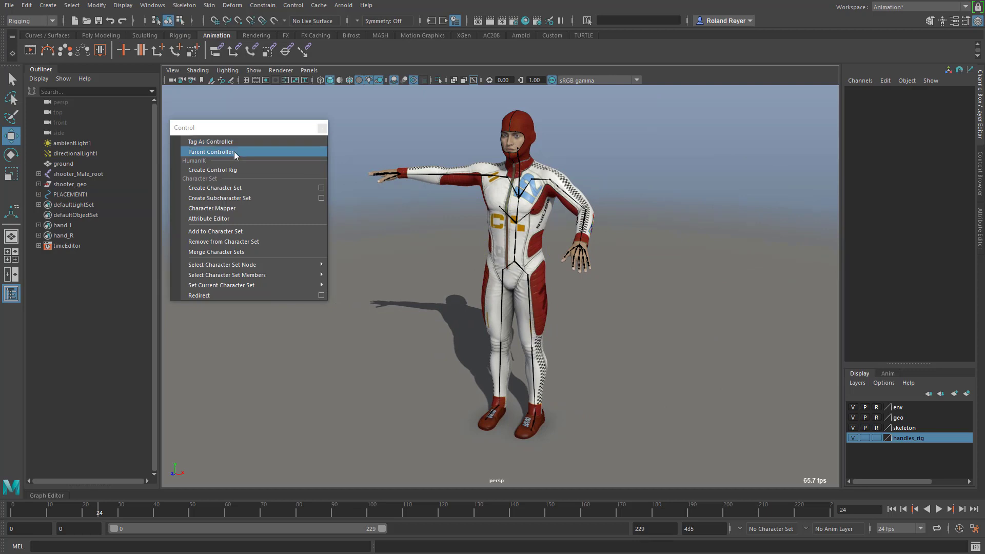